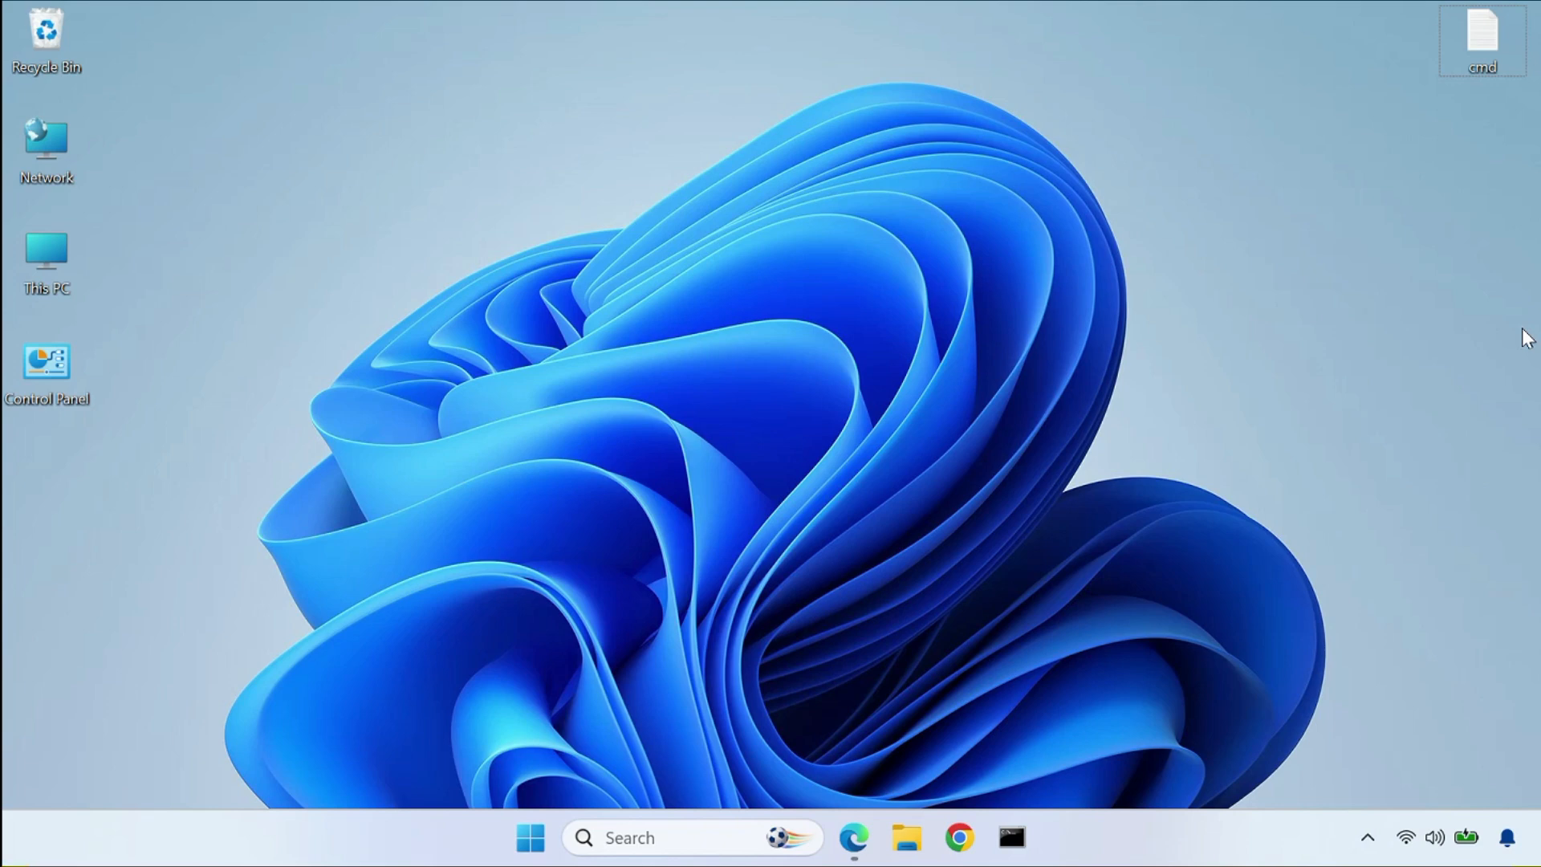
- Open the account sign-in options in Windows Settings and expand the facial recognition, fingerprint and PIN entries
click(529, 837)
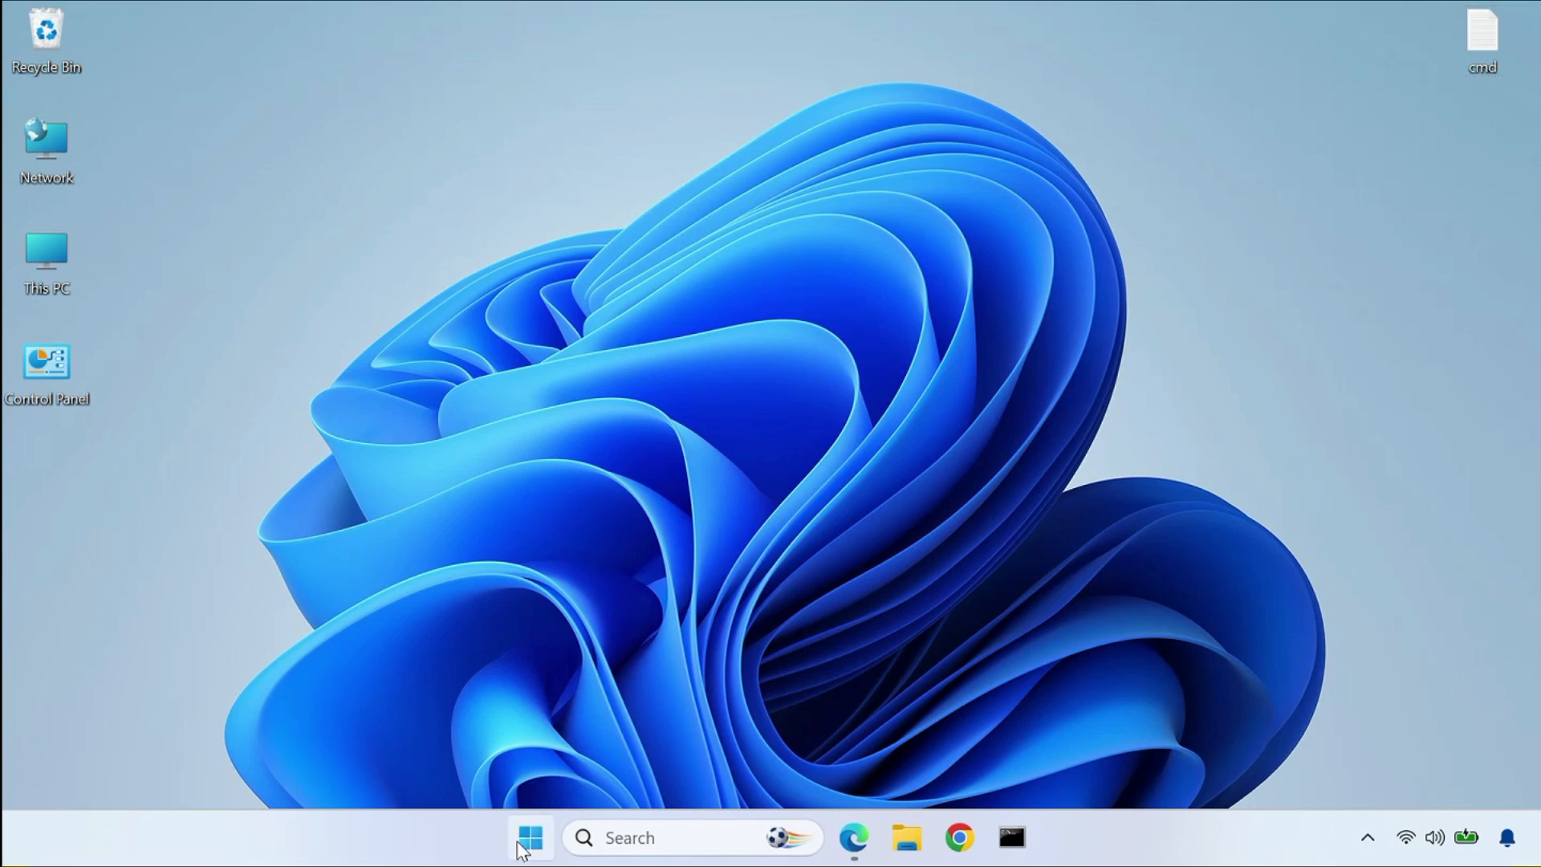
click(837, 265)
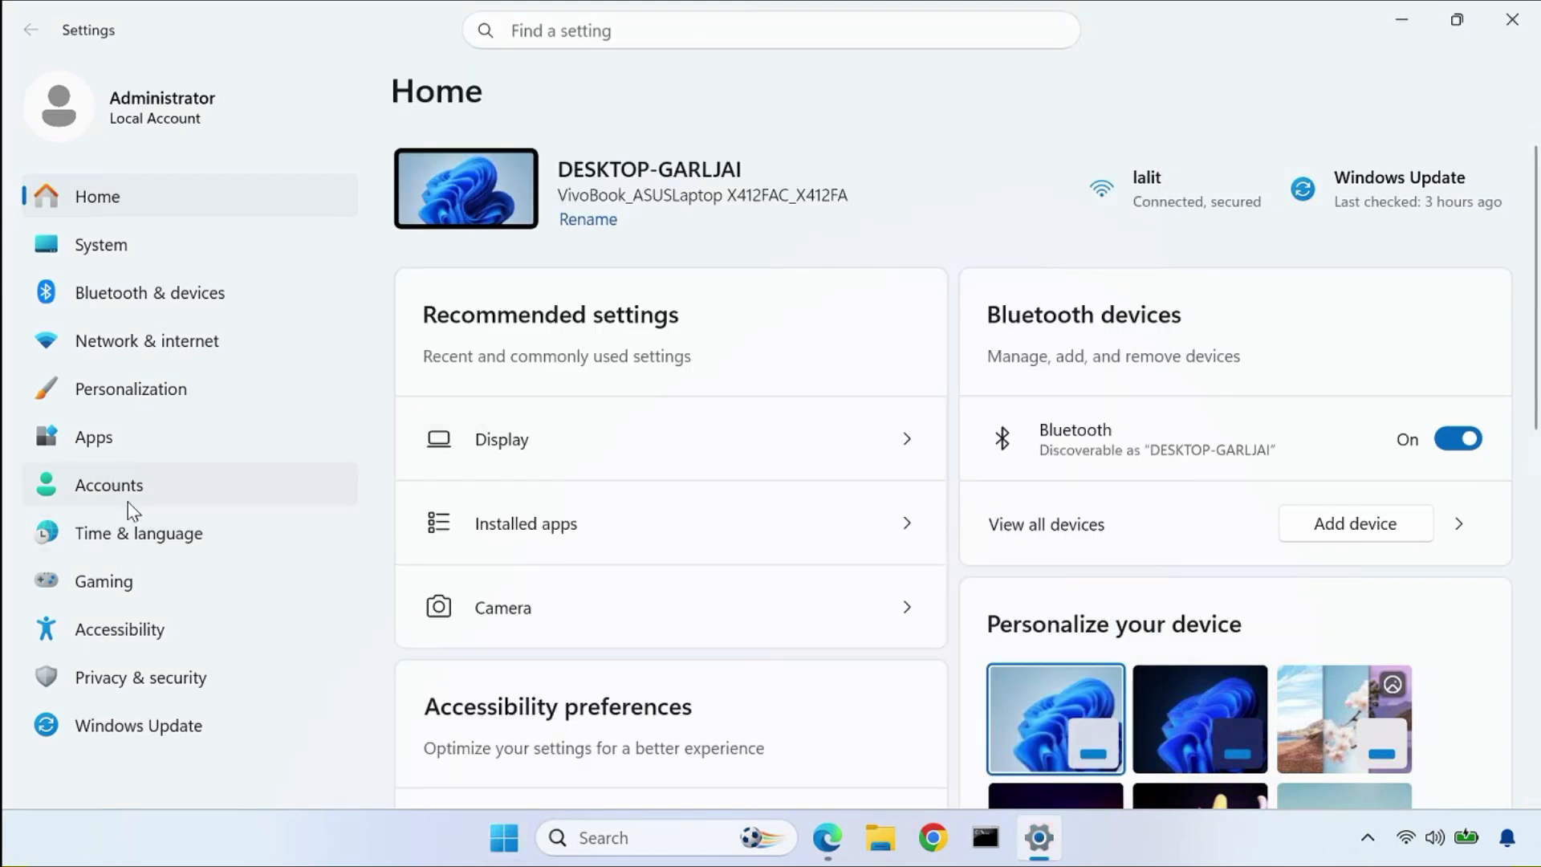
click(137, 483)
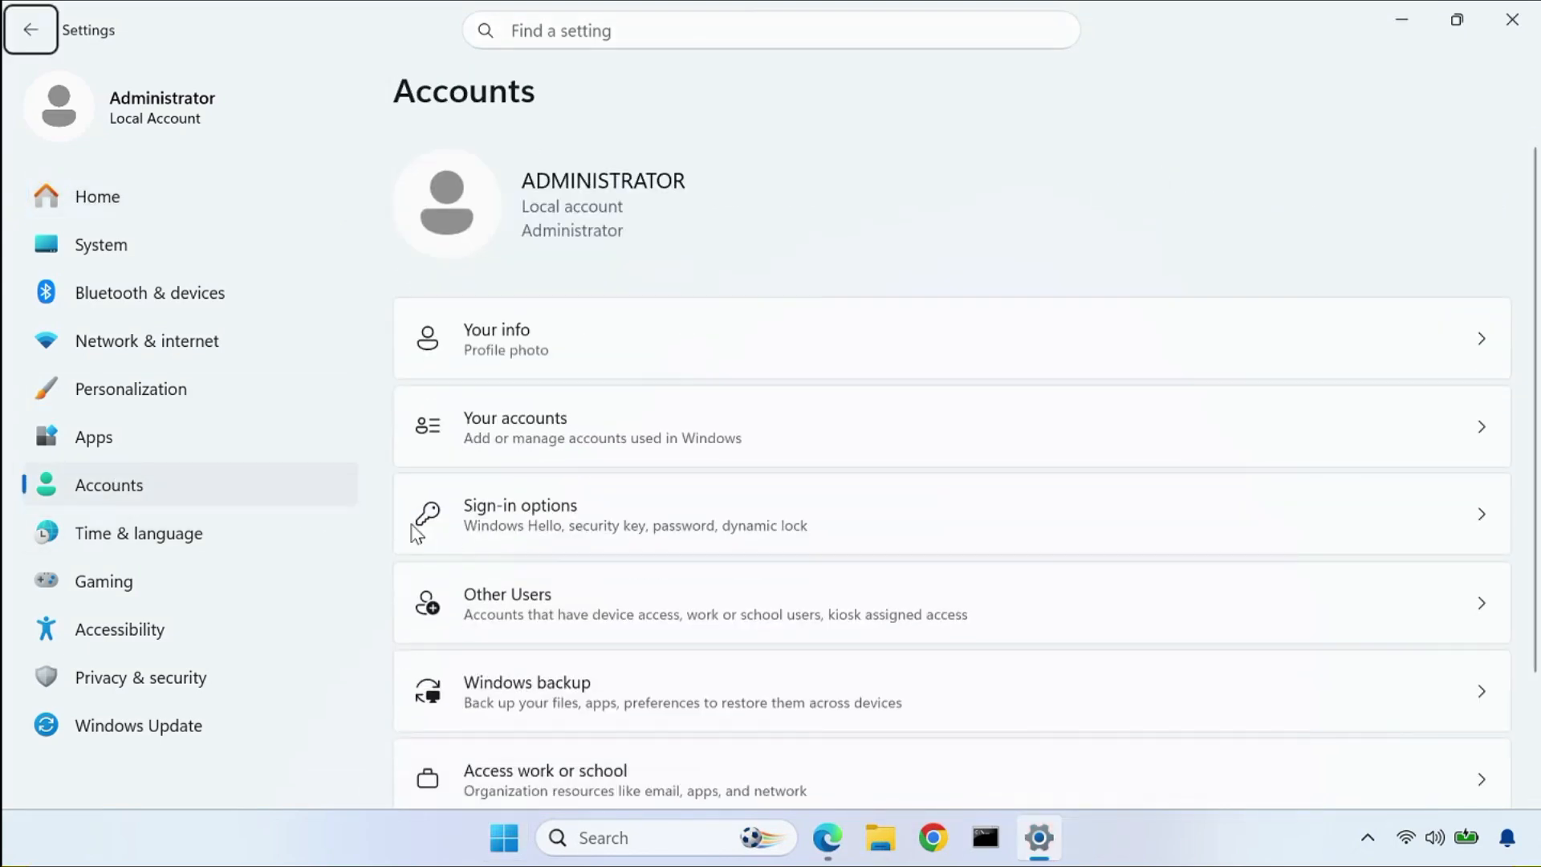
click(592, 503)
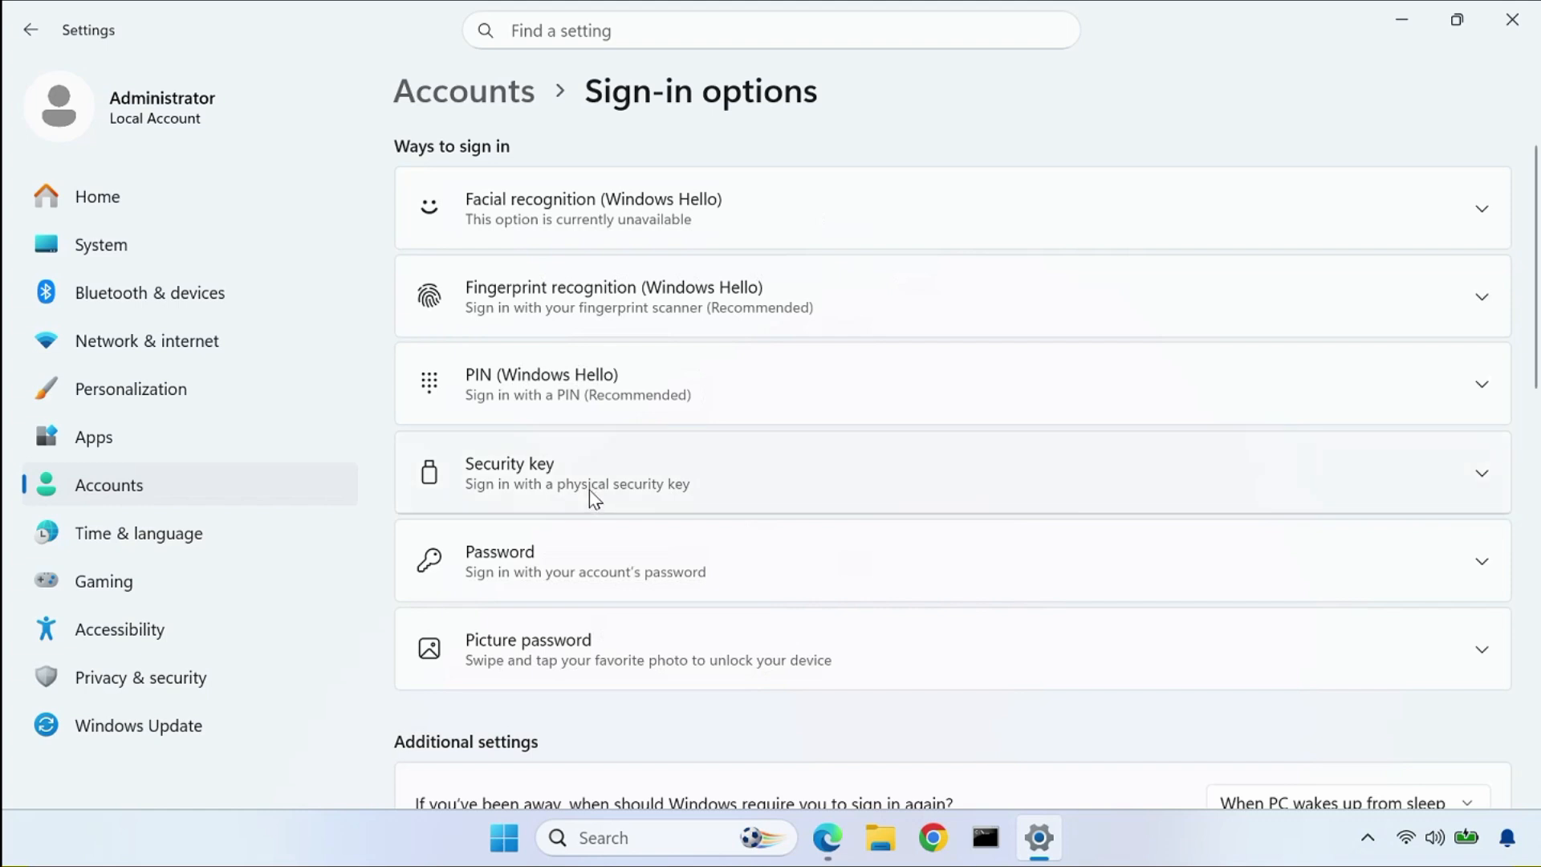
key(Tab)
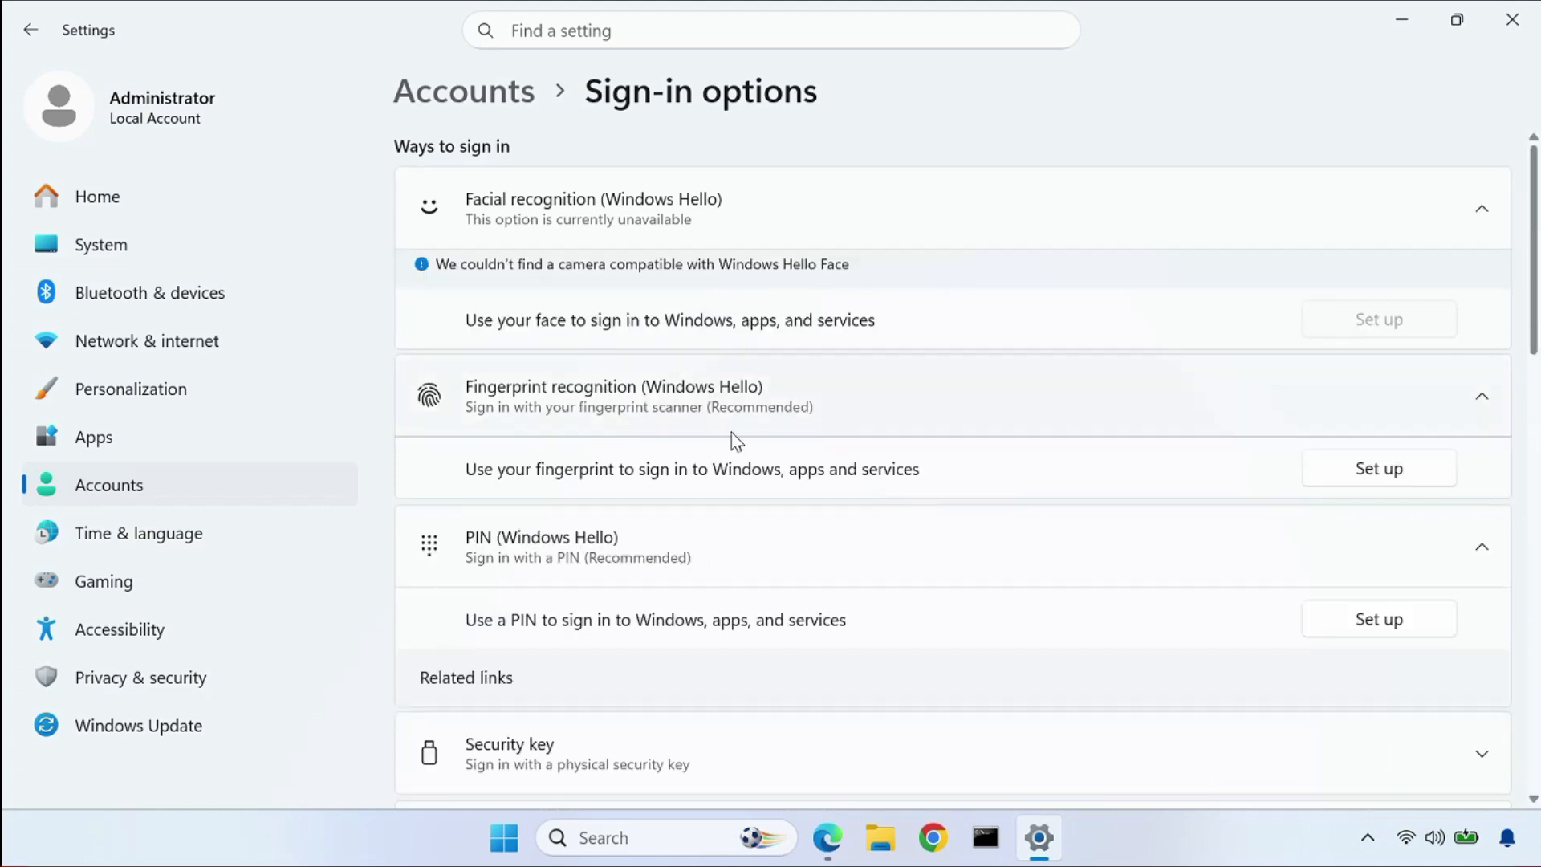
- Try the Windows Hello fingerprint setup as far as the sensor screen, and cancel it
click(703, 424)
click(710, 425)
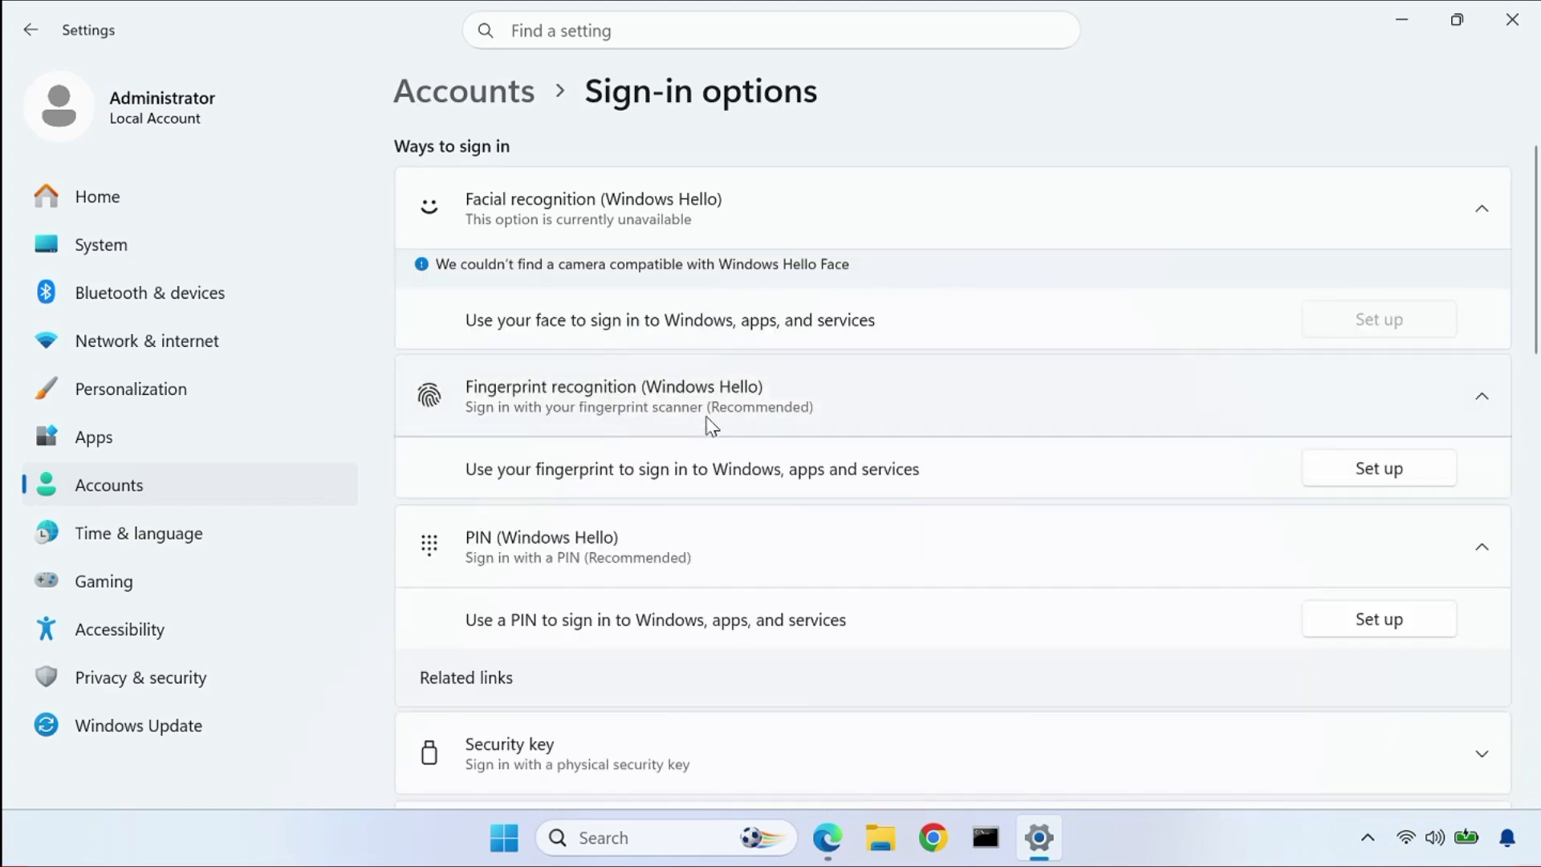
click(1368, 472)
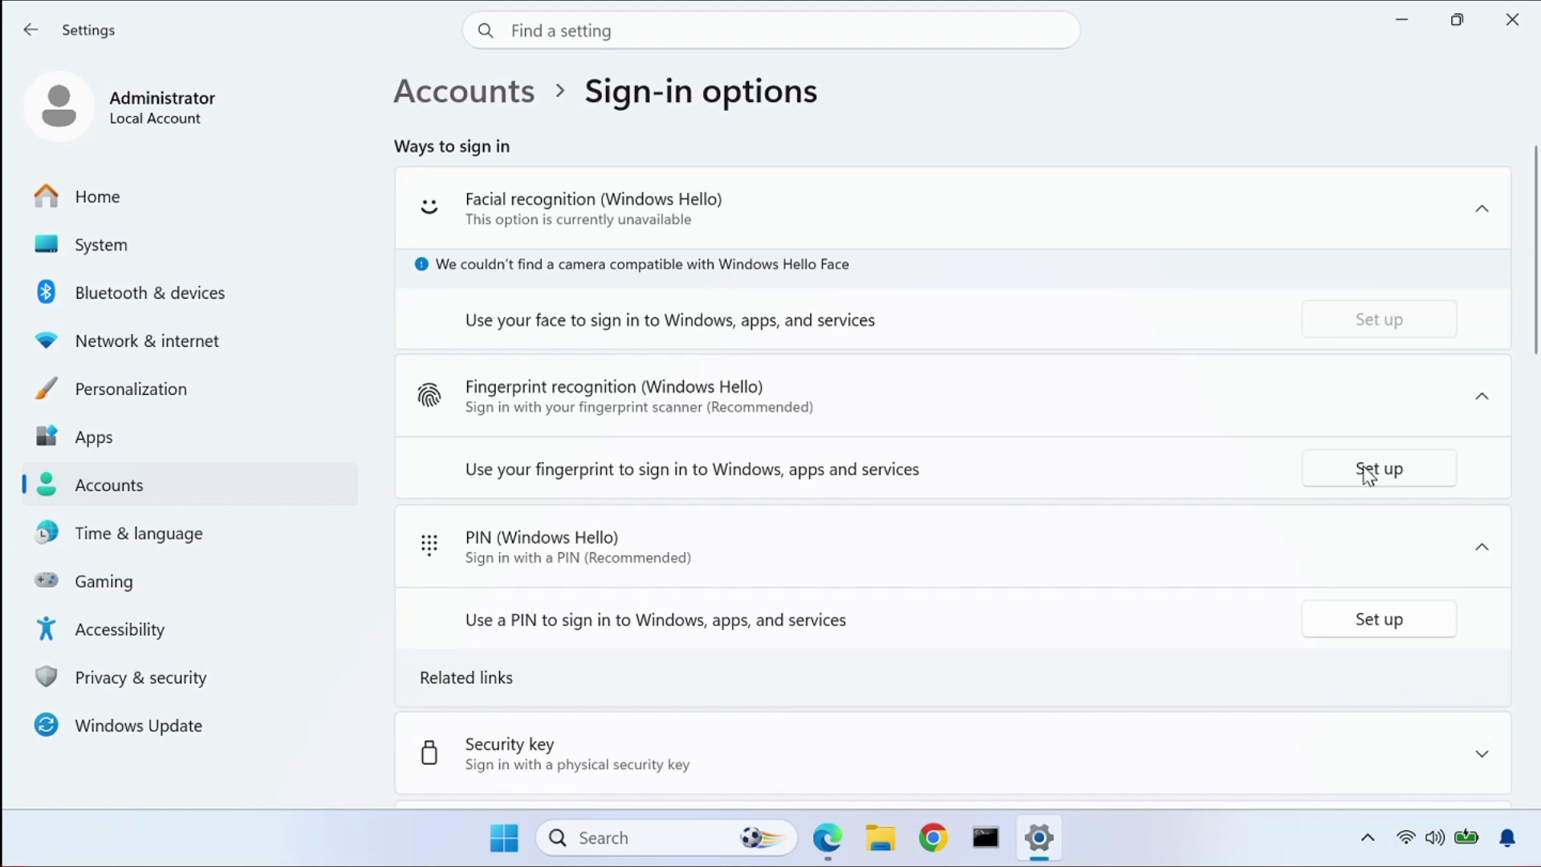
click(651, 669)
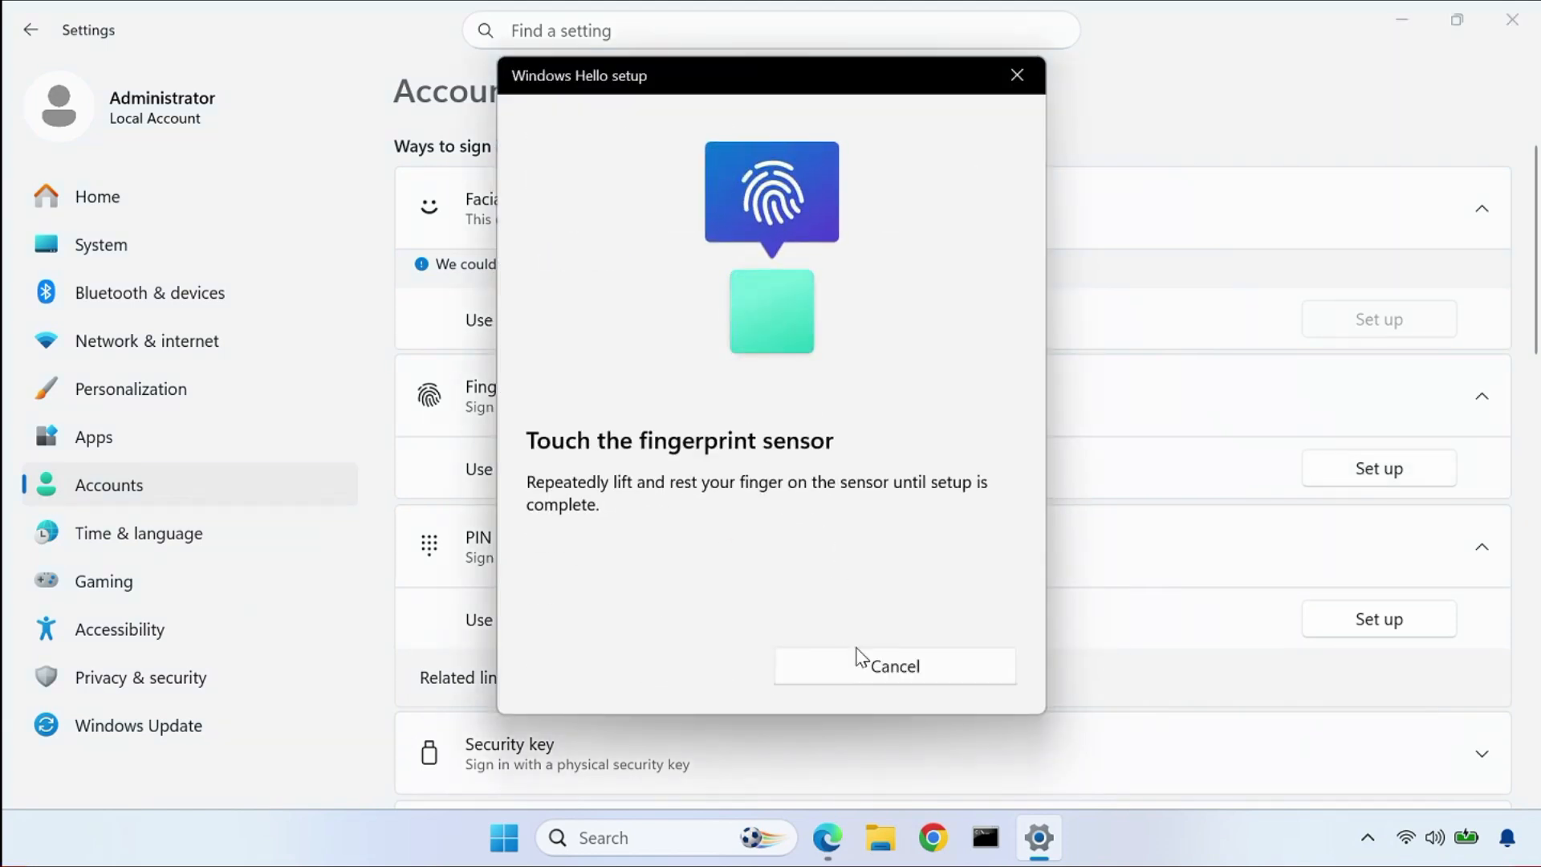
click(883, 665)
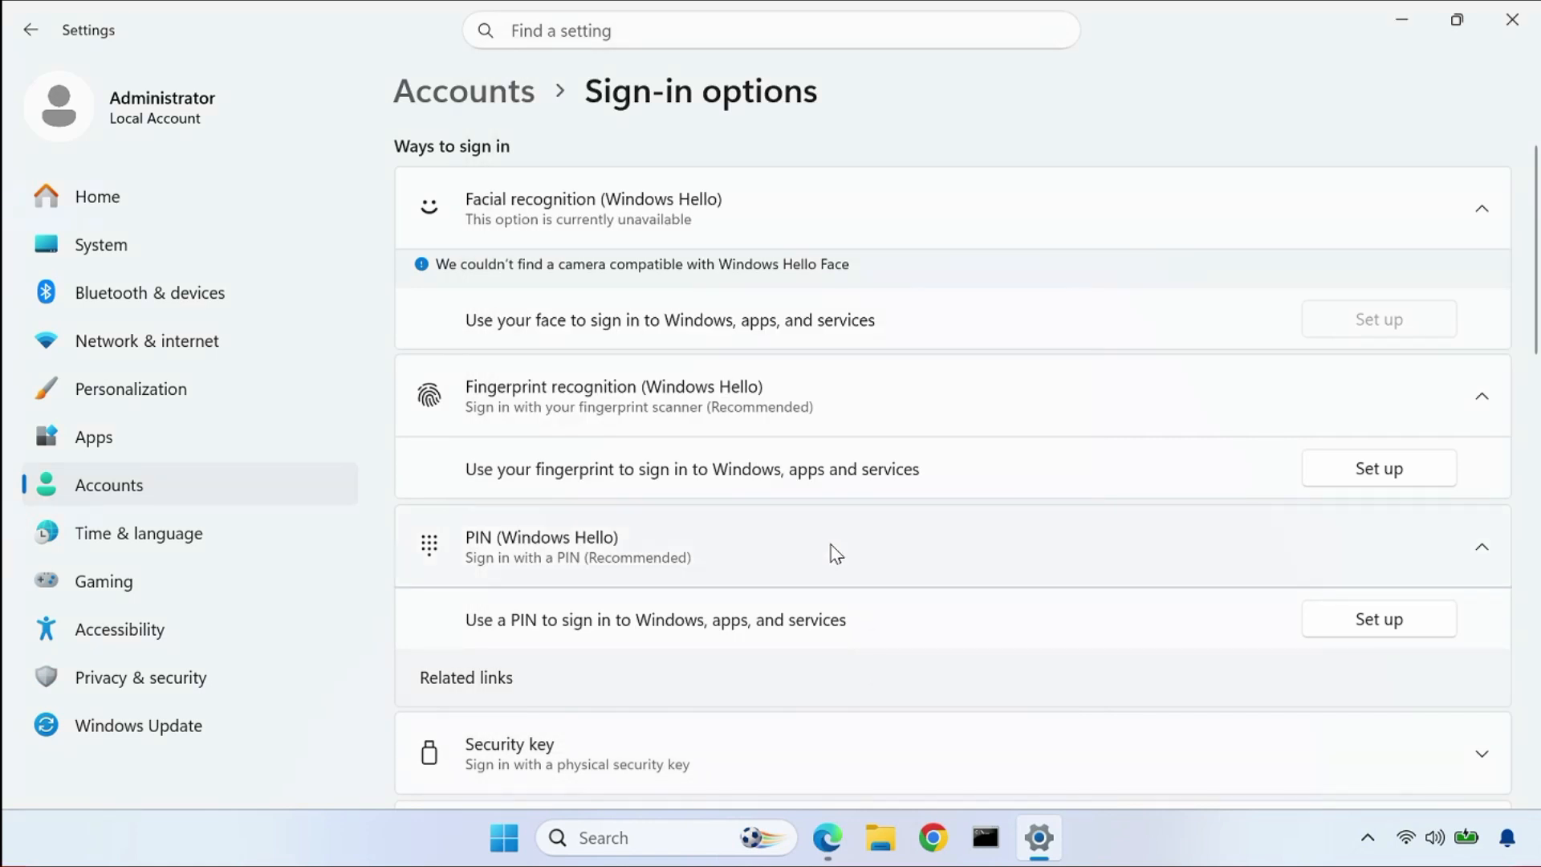
- Collapse the fingerprint entry, start the Windows Hello PIN setup, and cancel it at the account password verification
click(712, 557)
click(674, 557)
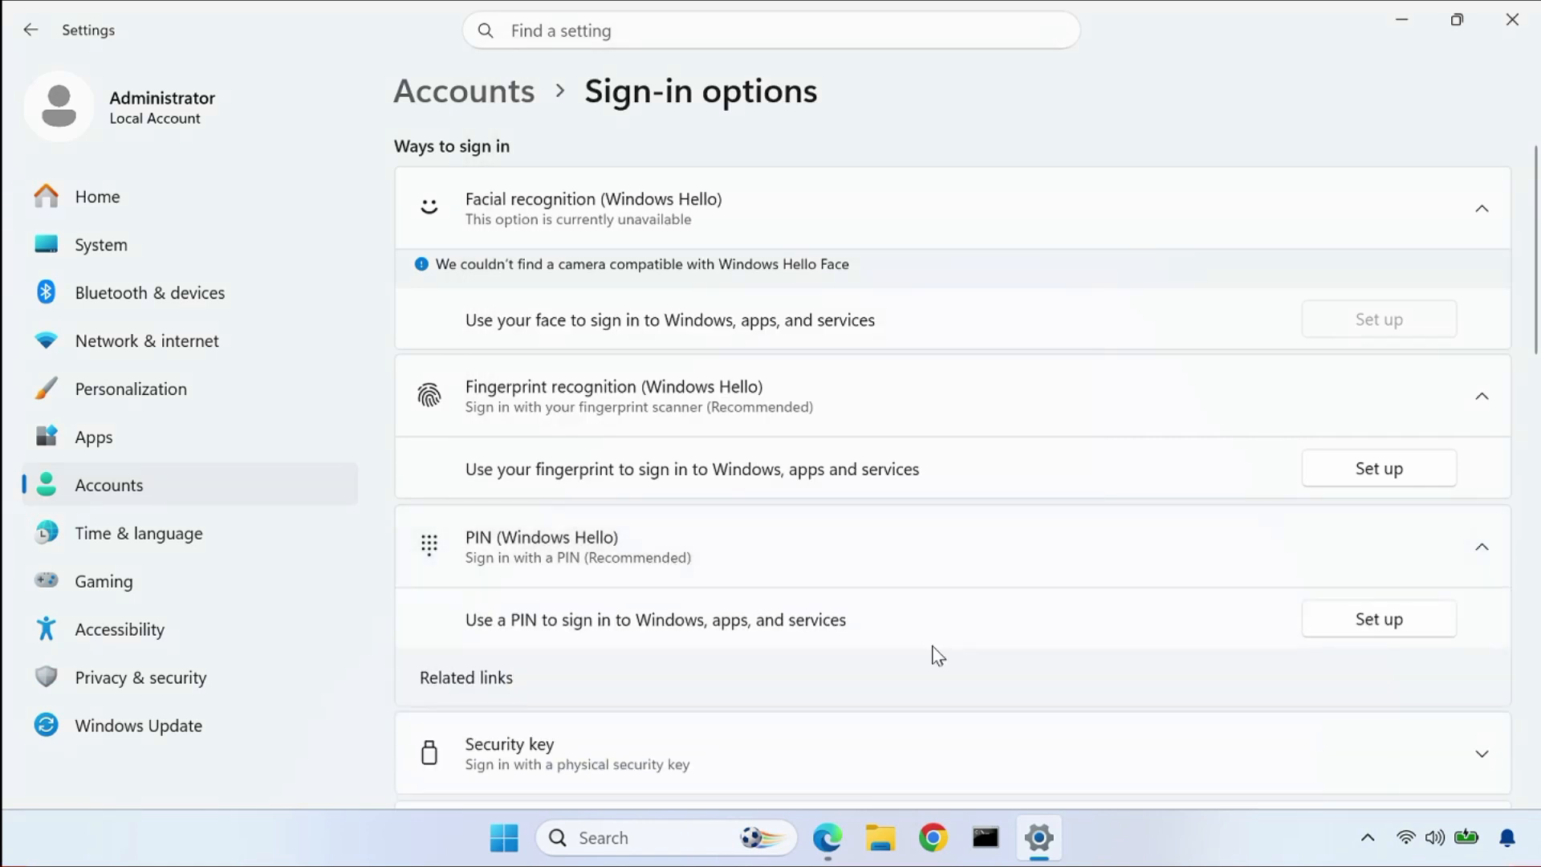
click(803, 414)
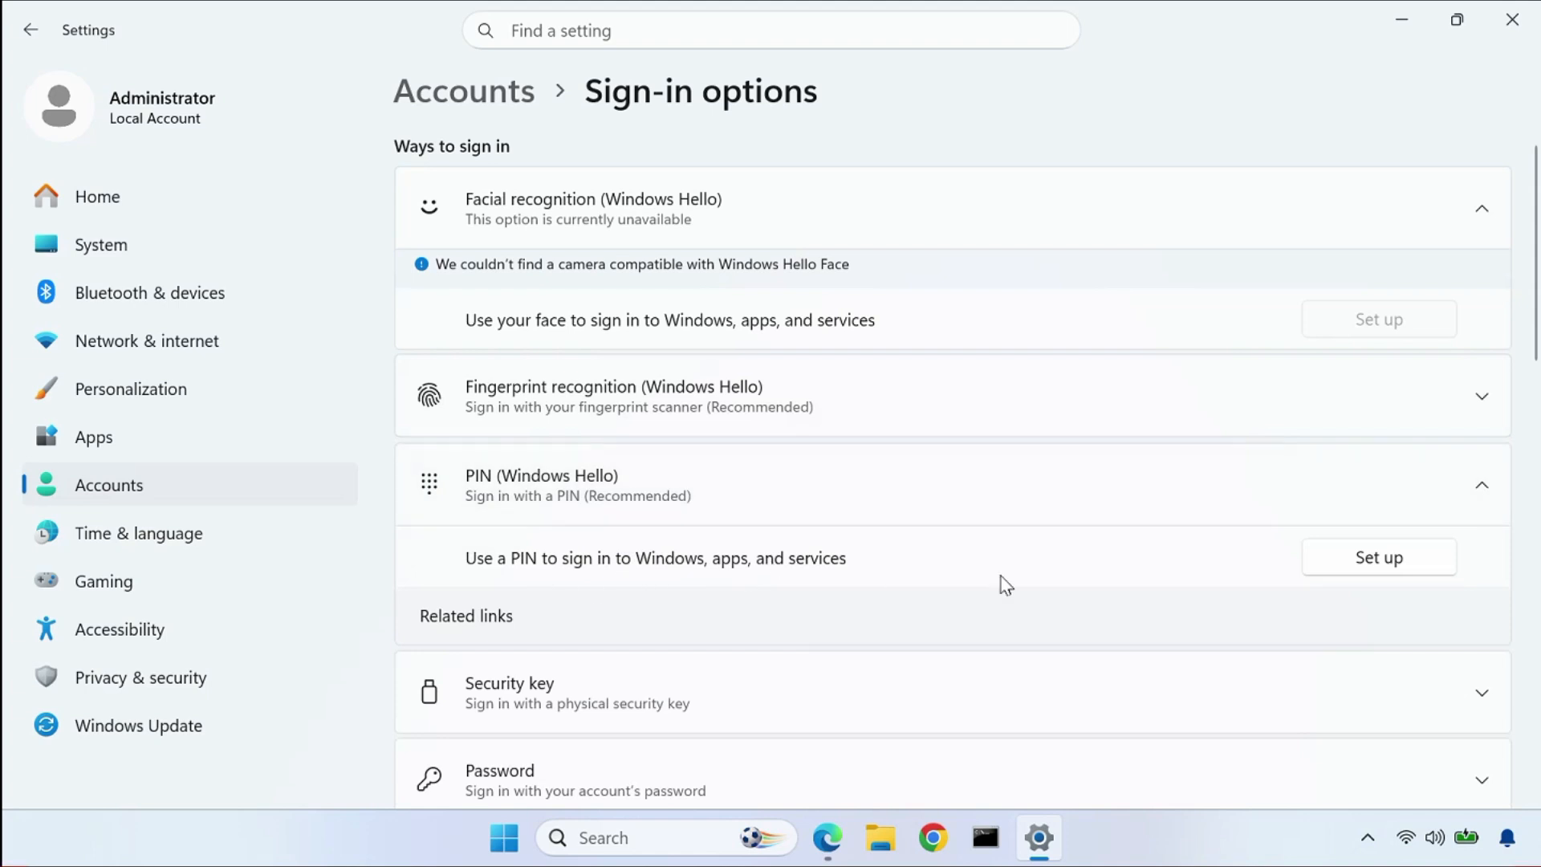
click(1352, 571)
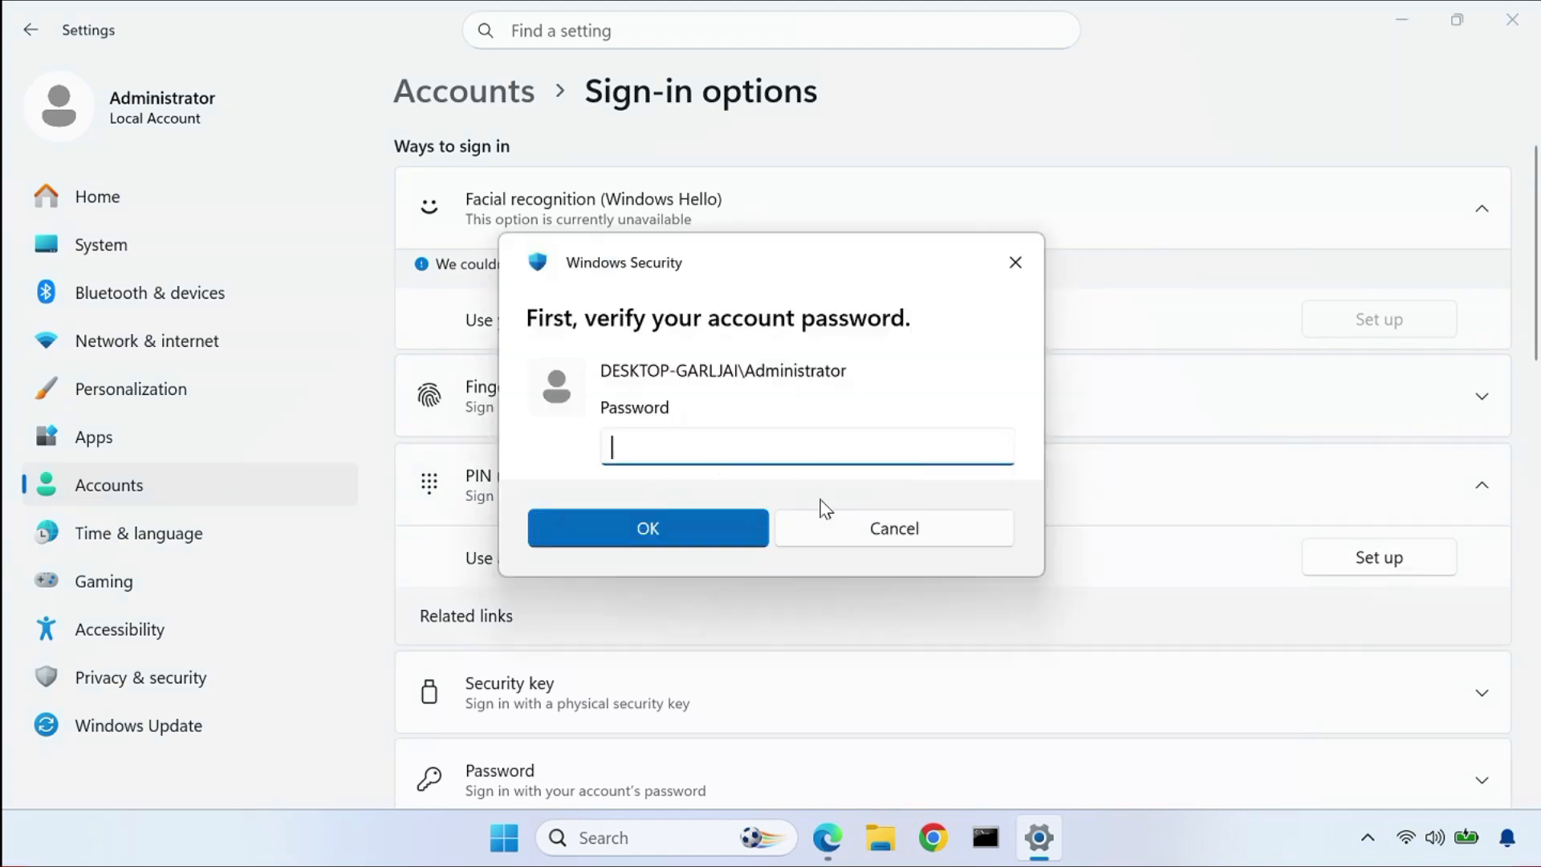
click(870, 530)
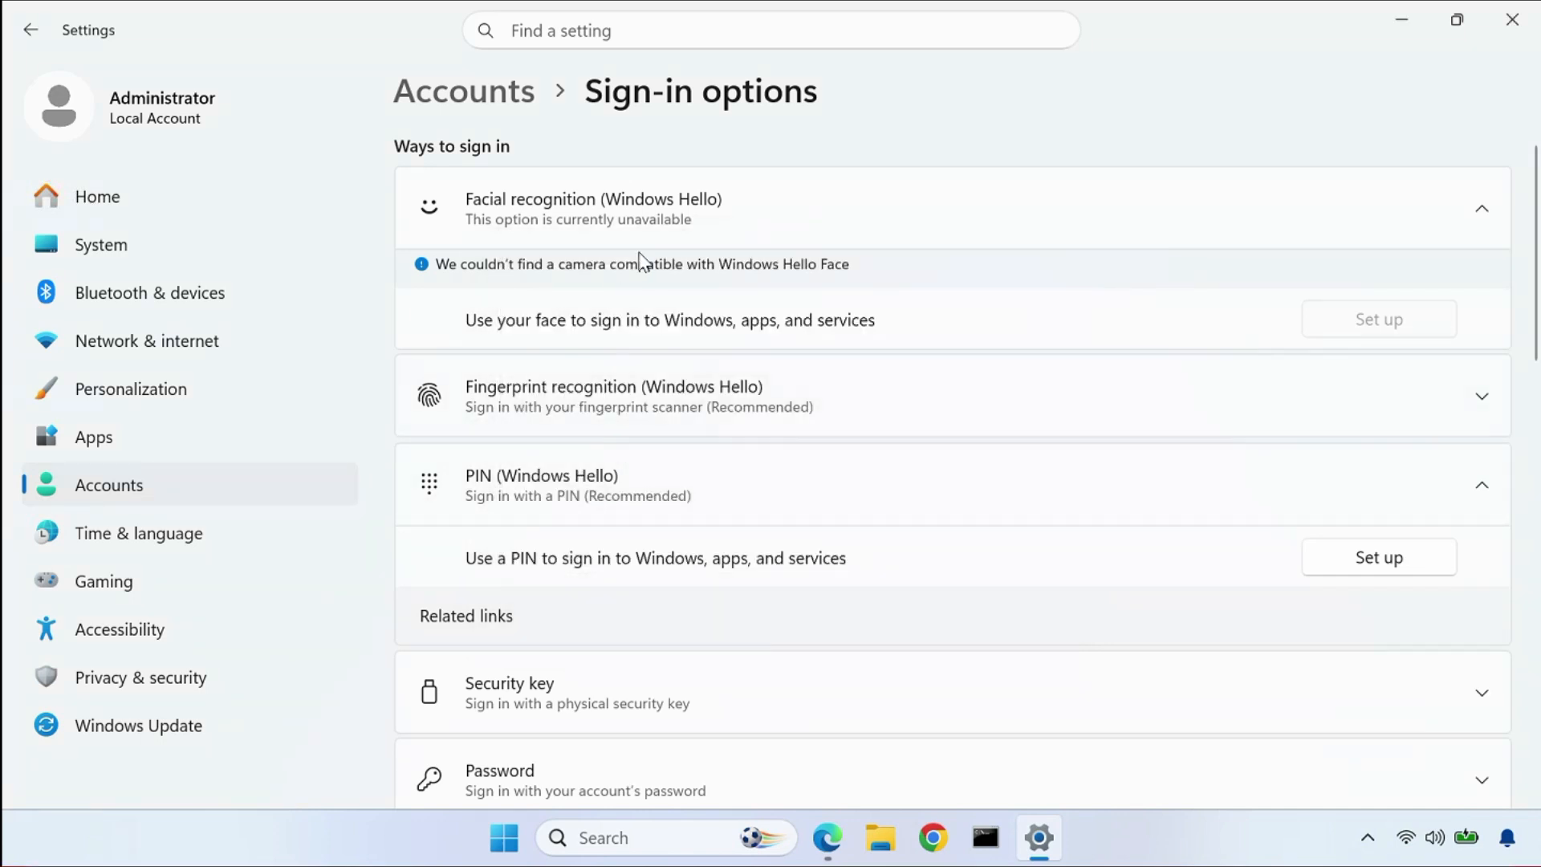
- Check the facial recognition sign-in entry and close Settings
click(663, 223)
click(666, 229)
click(1510, 36)
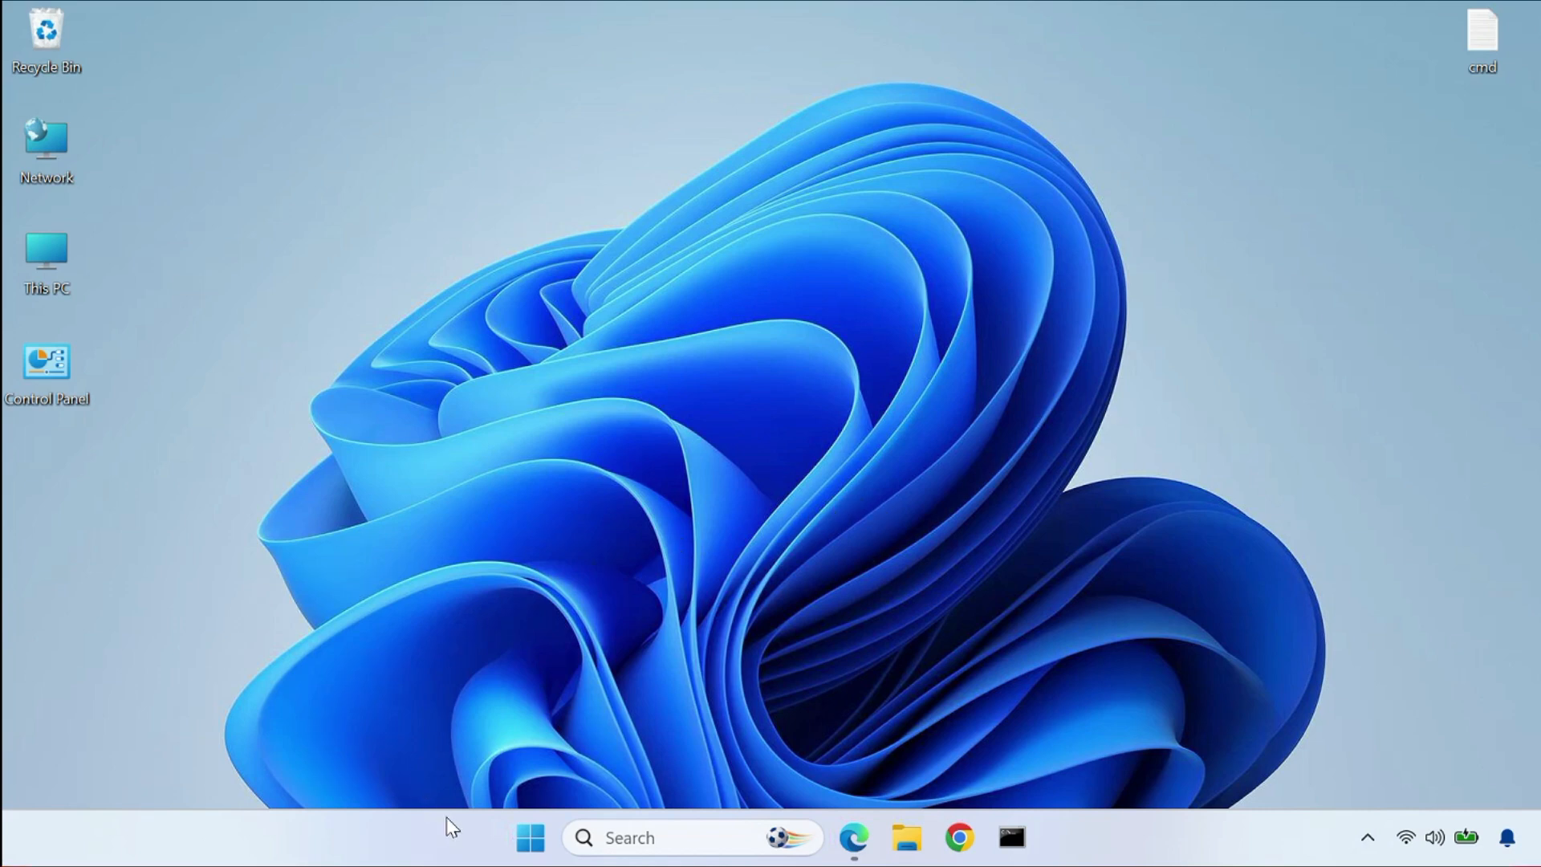
- Find the Services console through Windows search and run it as administrator
click(526, 835)
text(s)
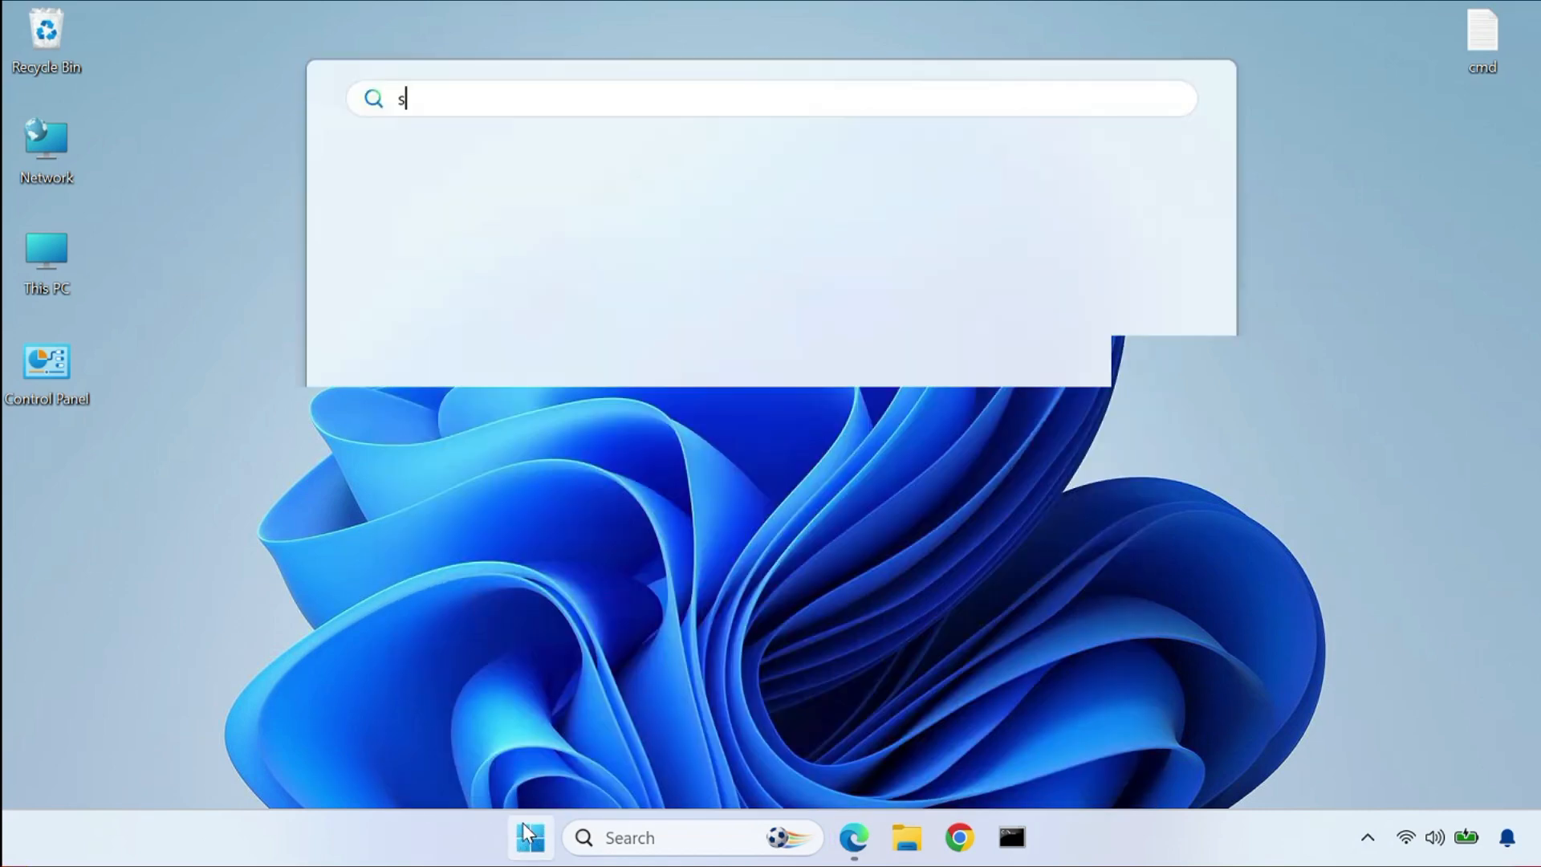
text(ervb)
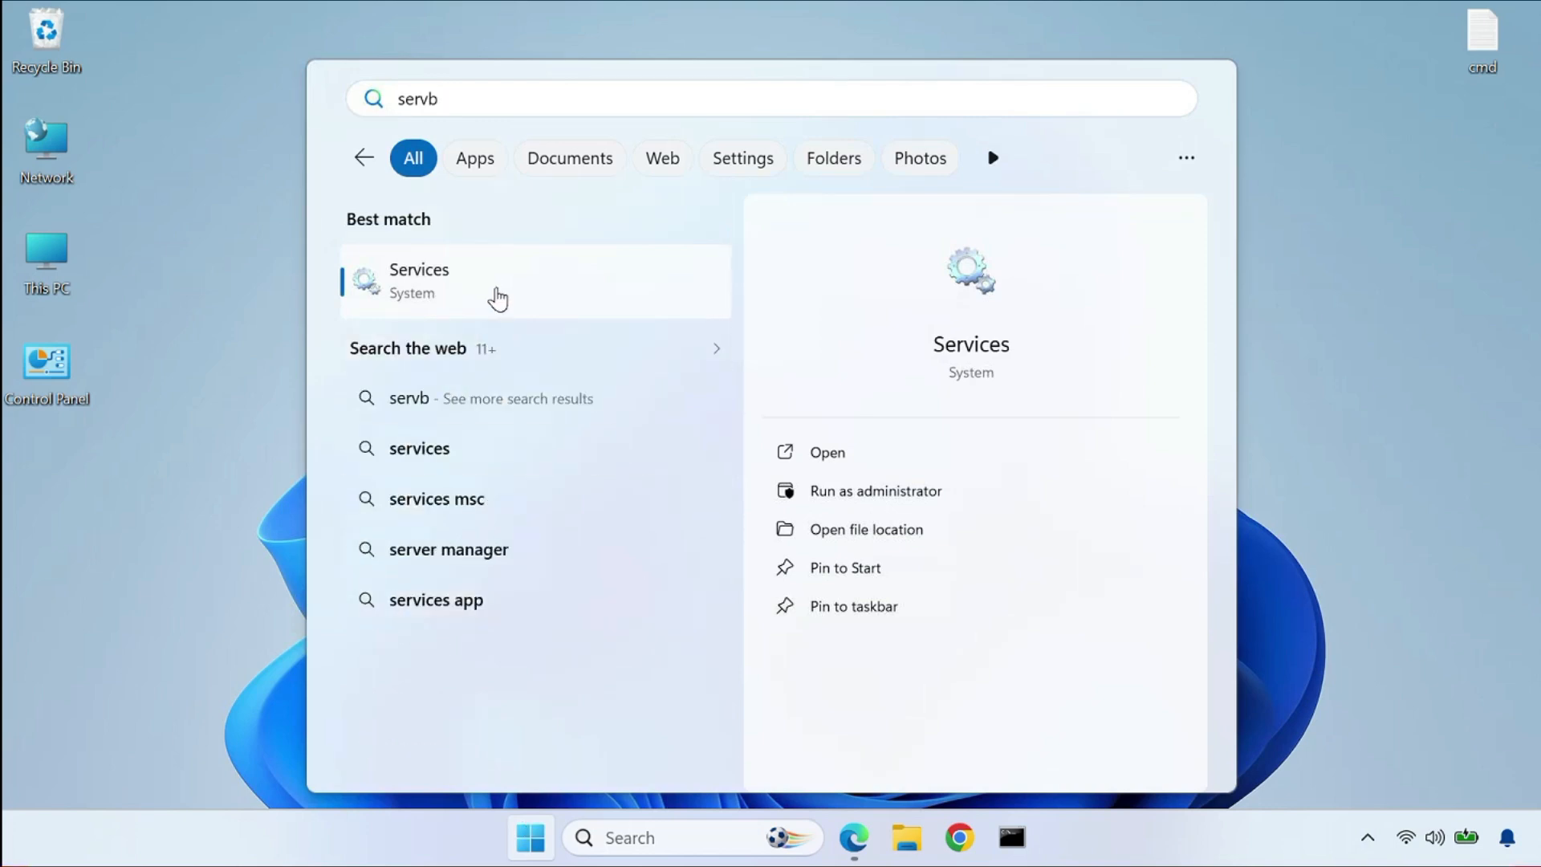
right_click(479, 299)
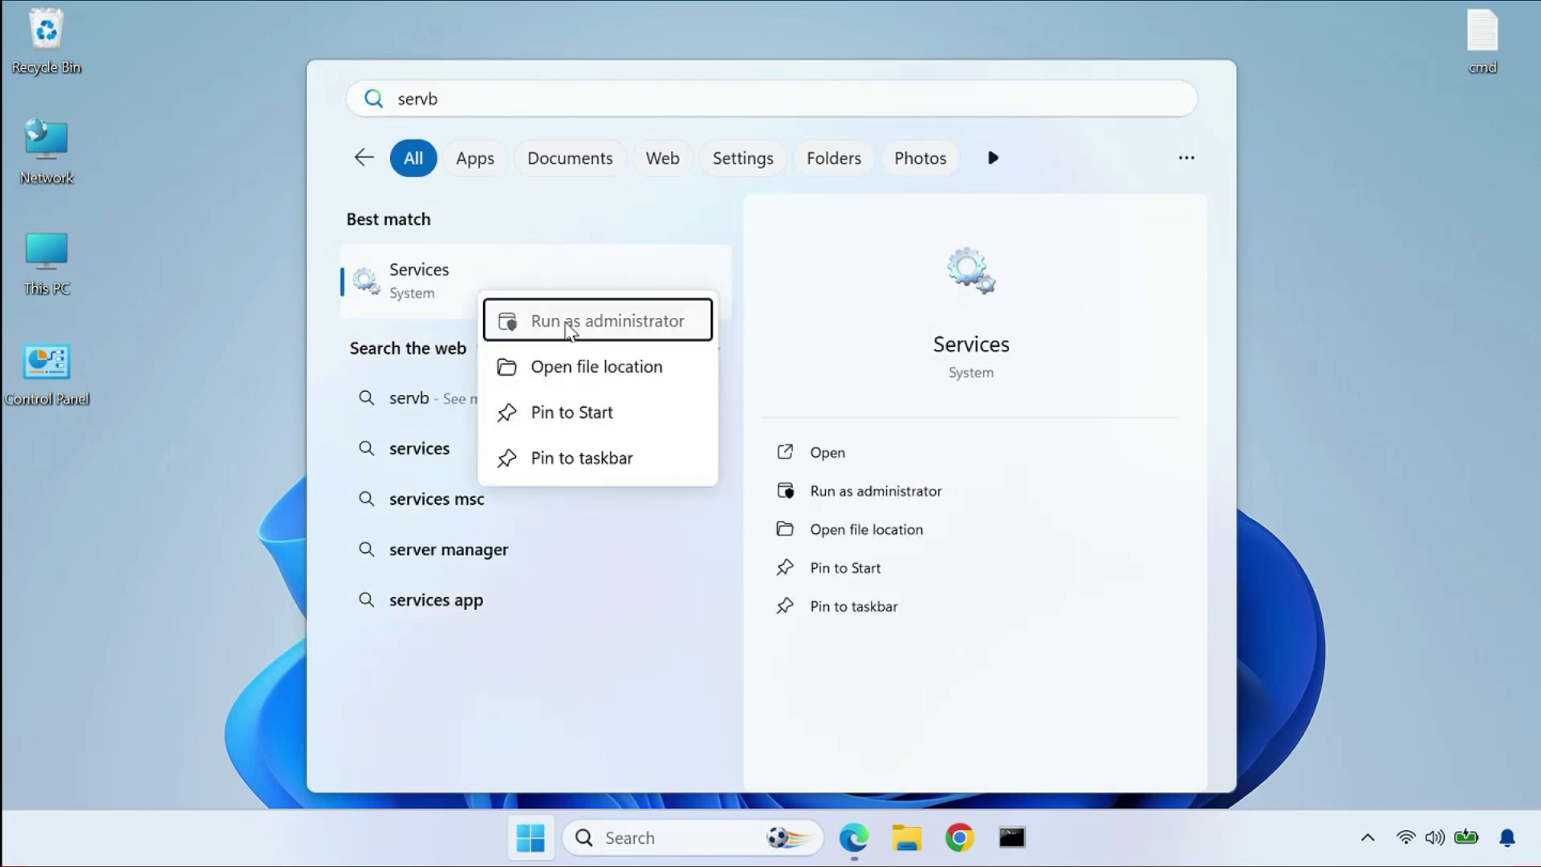
click(569, 321)
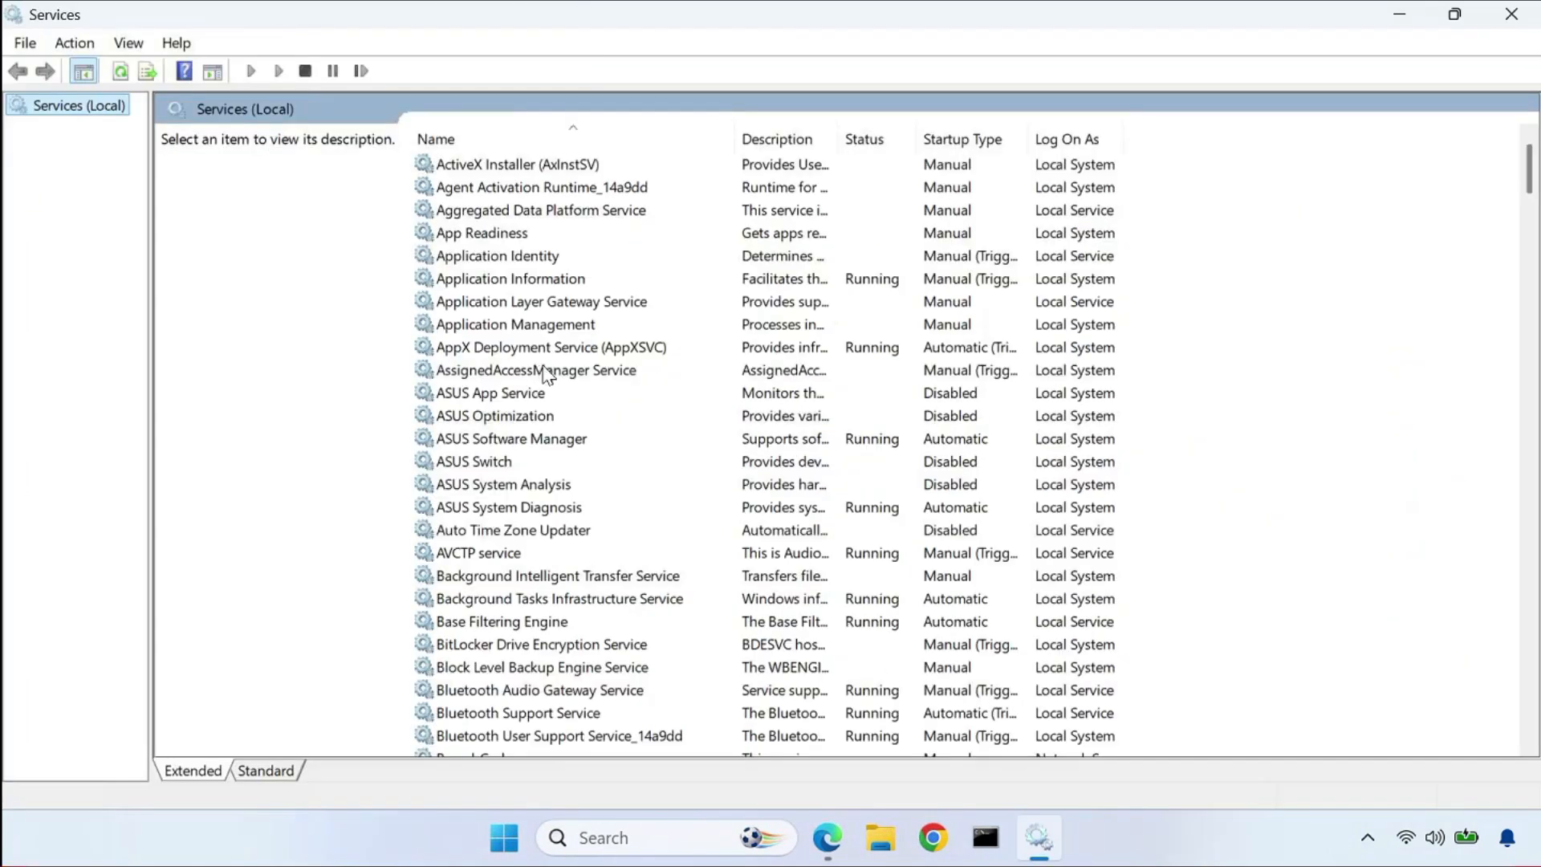
- Open the properties of Windows Biometric Service and set its startup type to Automatic
click(539, 349)
key(w)
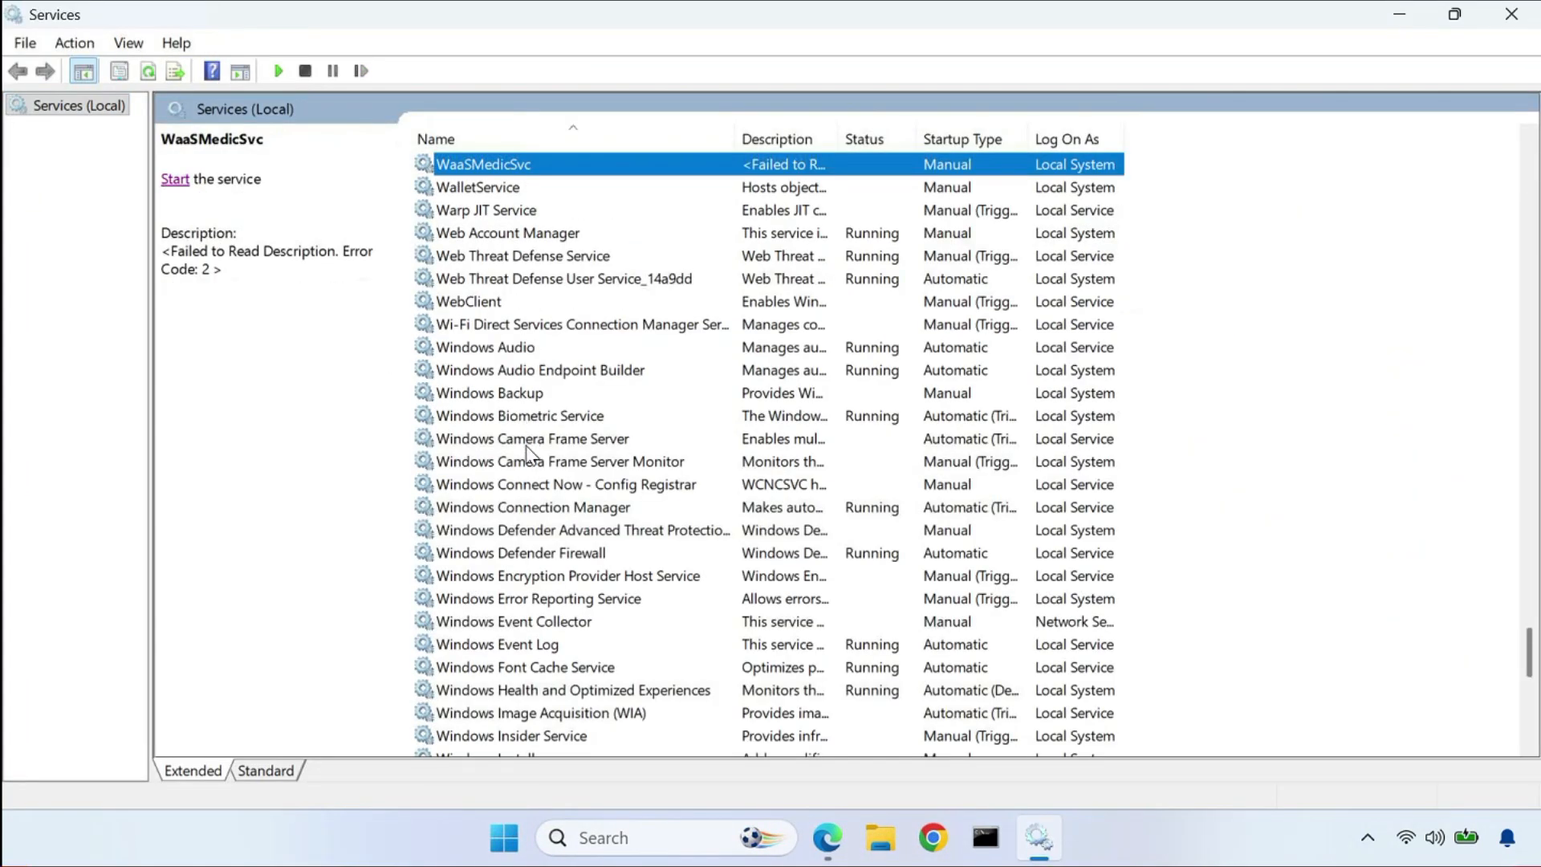
click(523, 416)
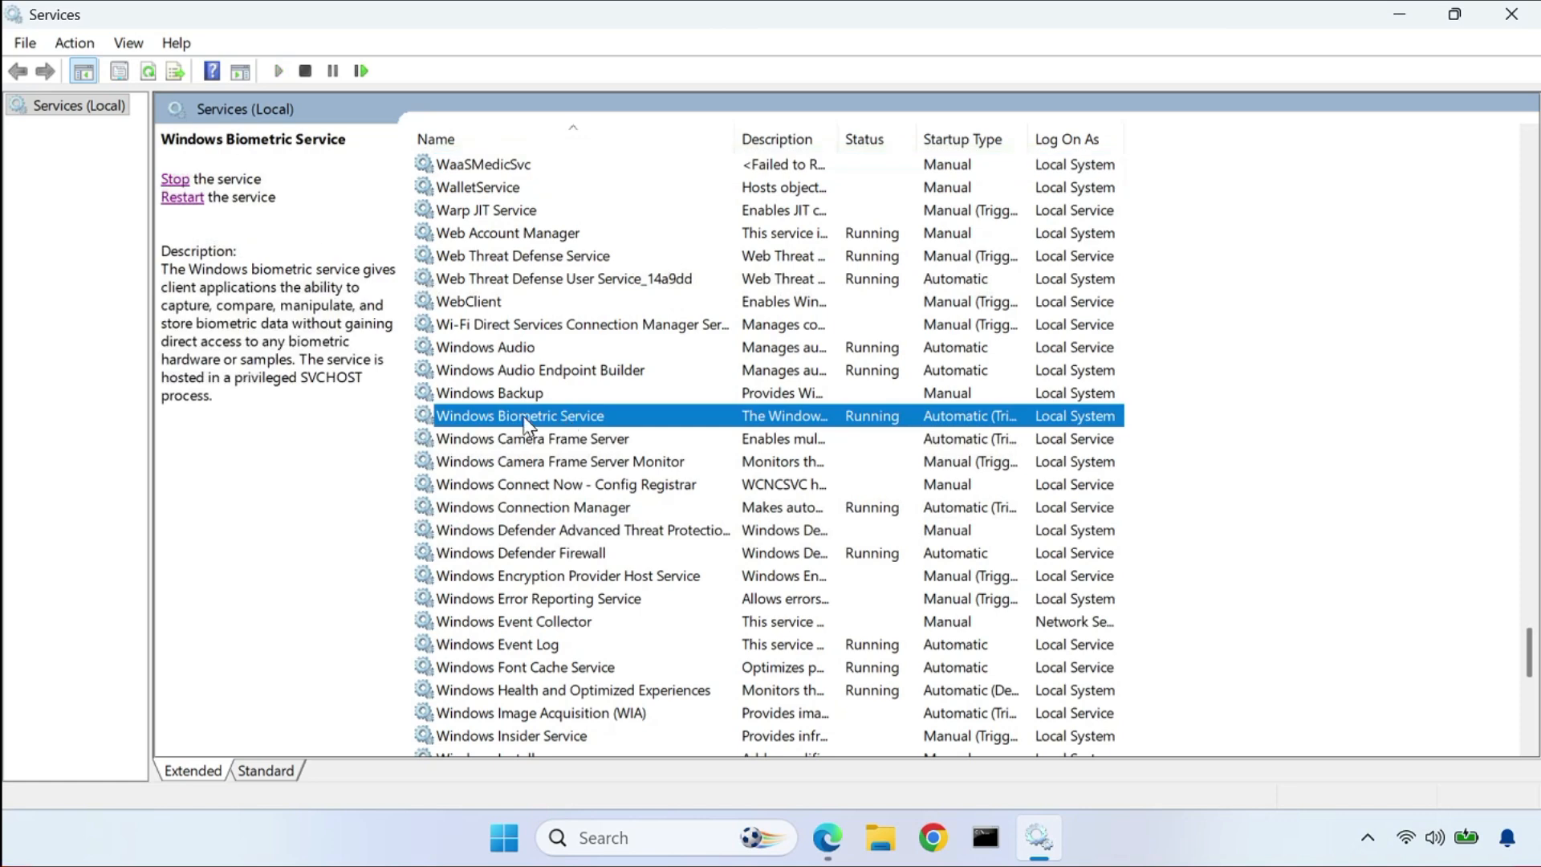
double_click(598, 419)
click(728, 399)
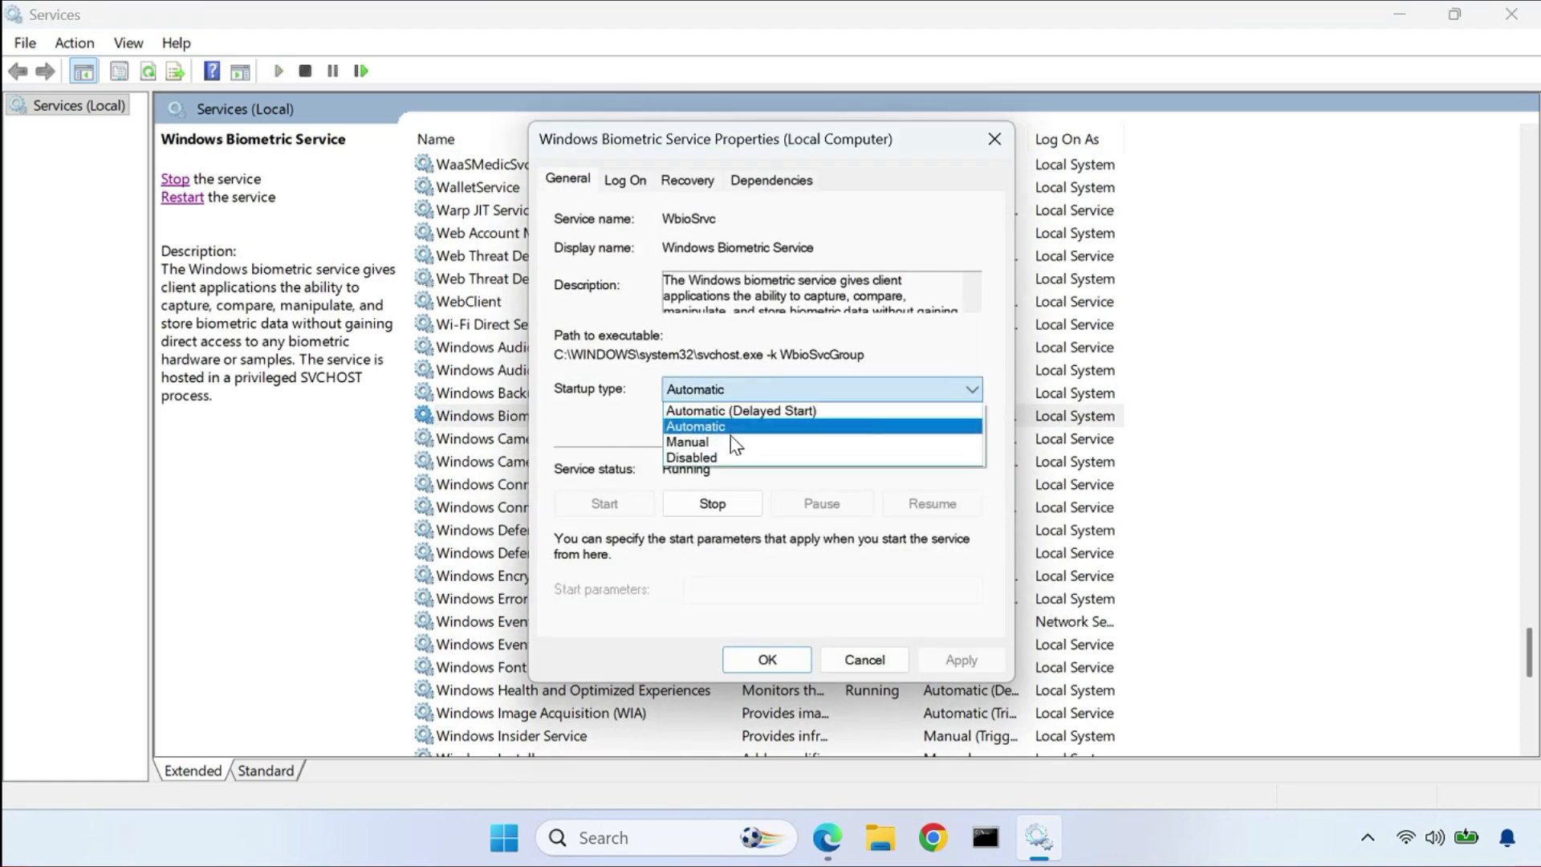
click(732, 428)
- Stop and start Windows Biometric Service from its properties, apply the settings and close the dialog
click(726, 507)
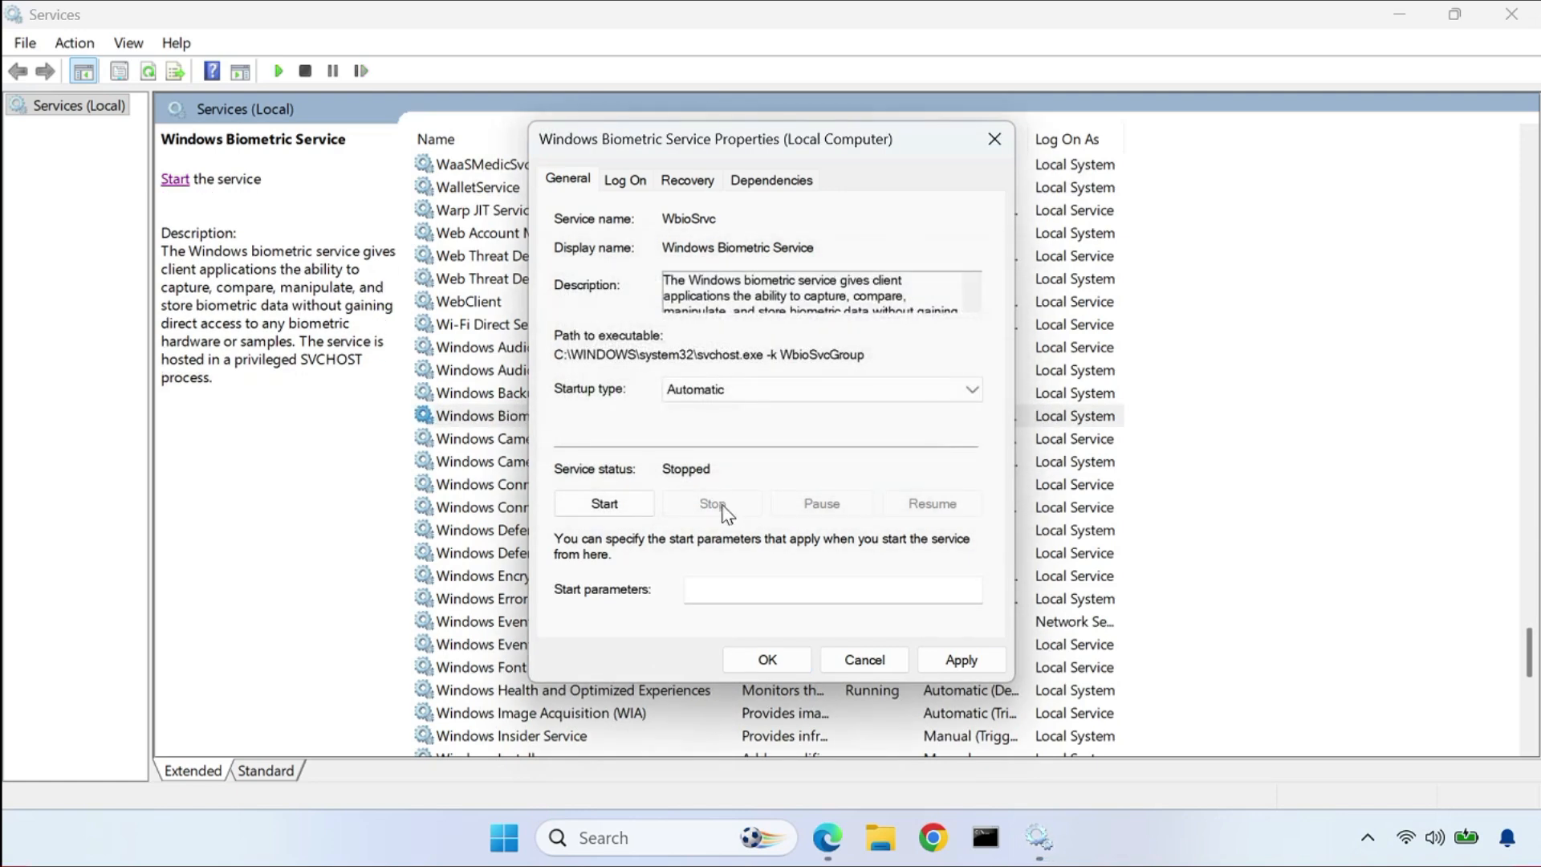
click(606, 506)
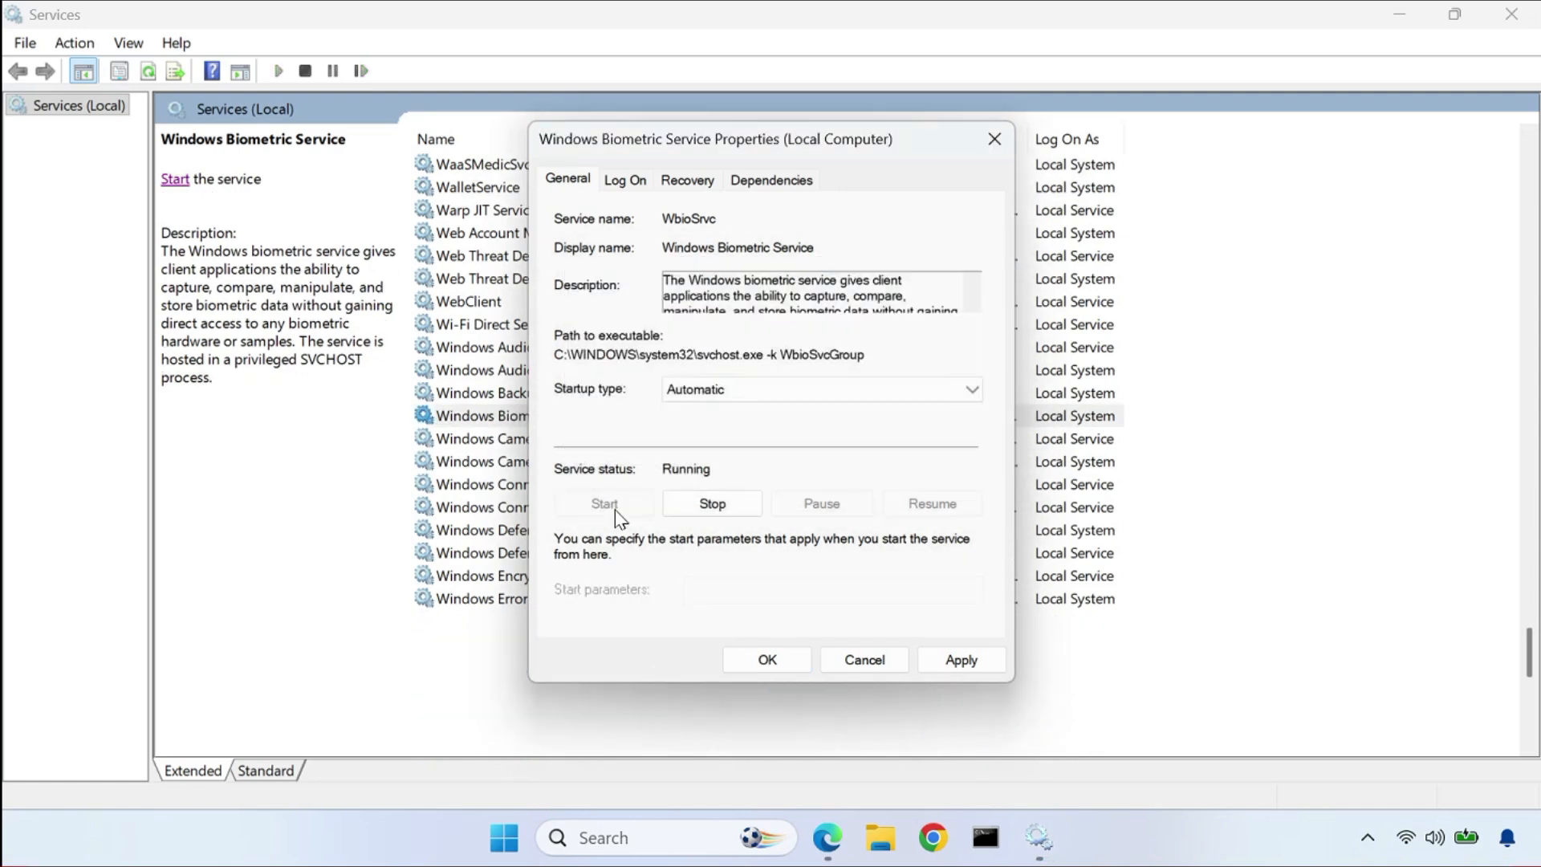
click(959, 662)
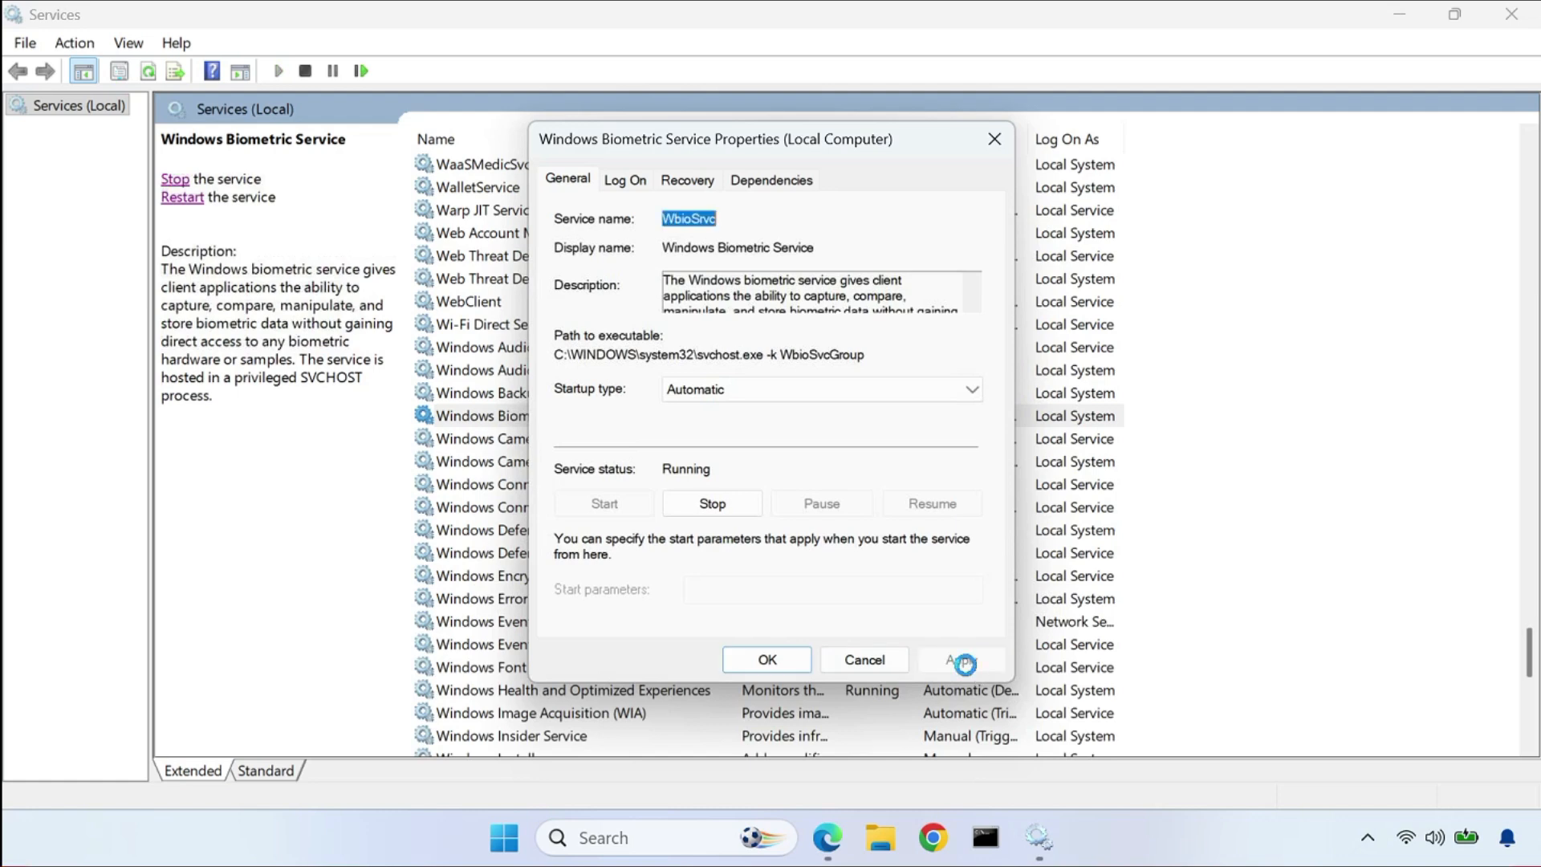
click(799, 663)
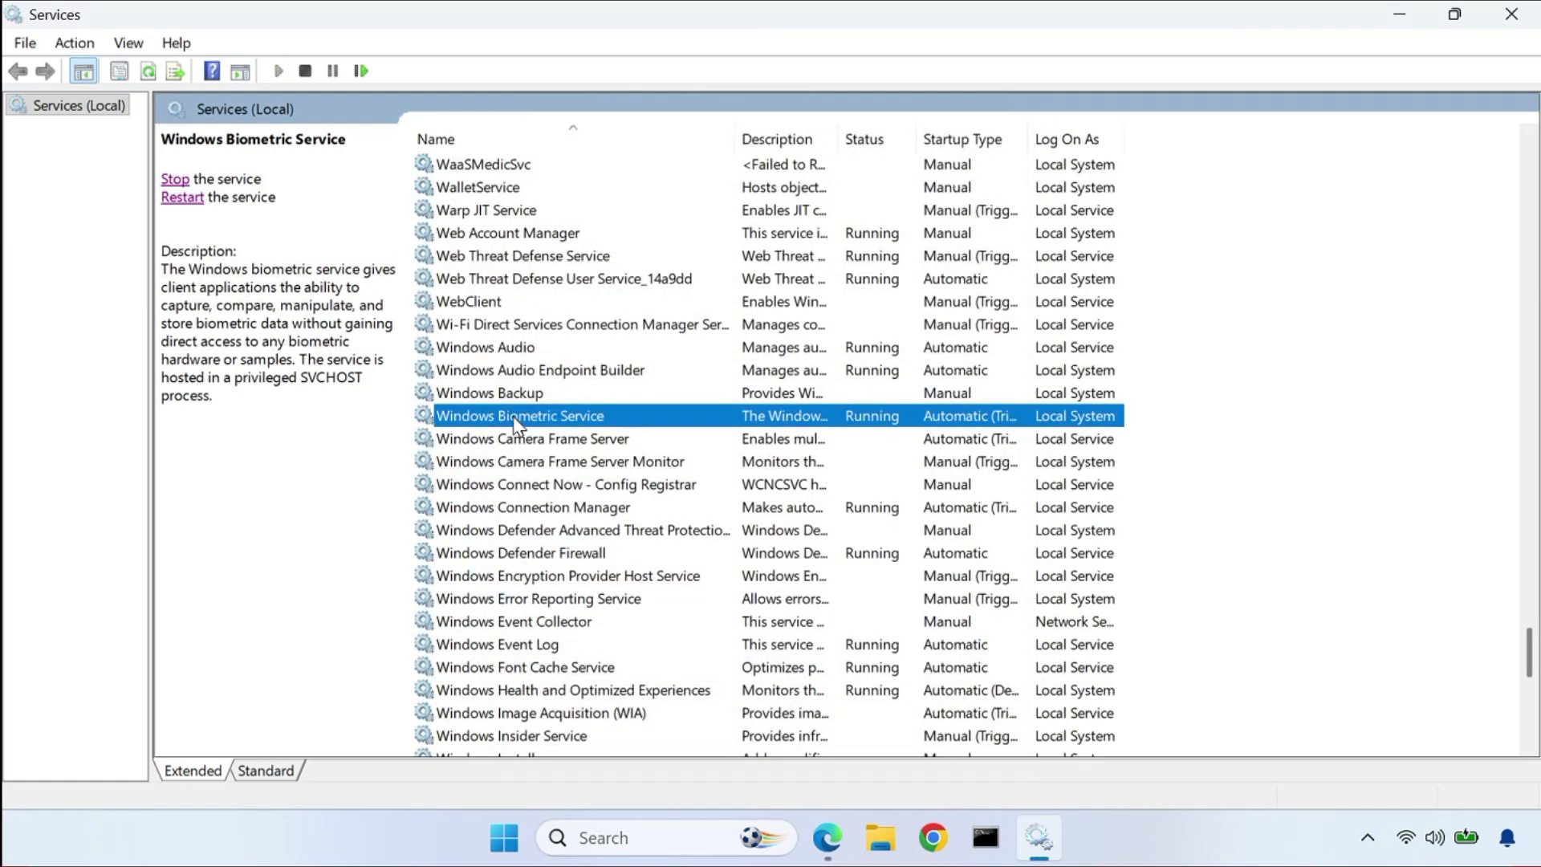
- Restart Windows Biometric Service from the service list and close the Services console
click(175, 201)
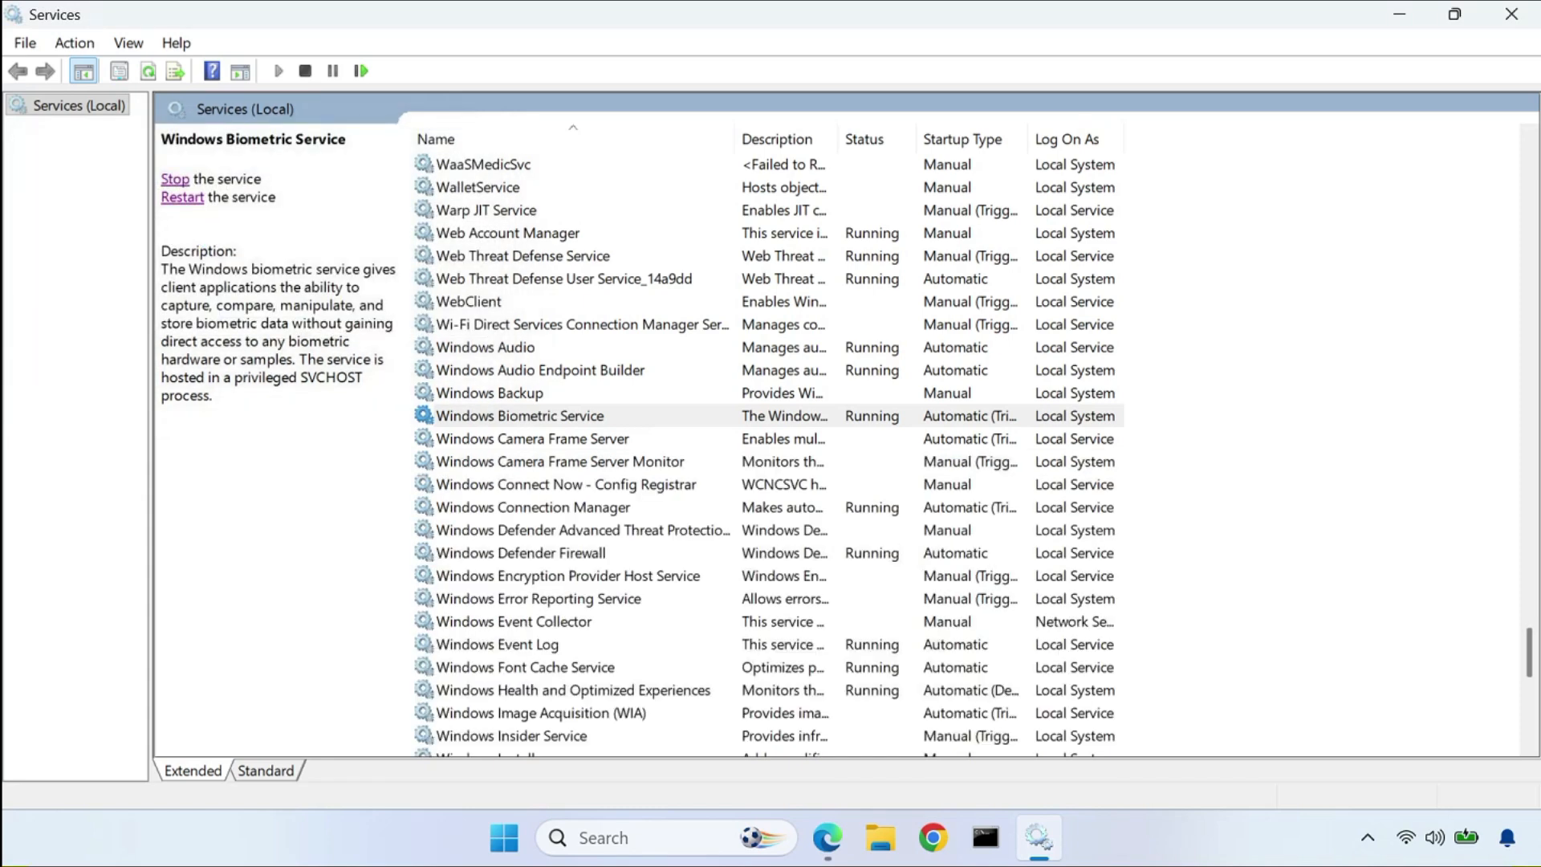
click(1511, 16)
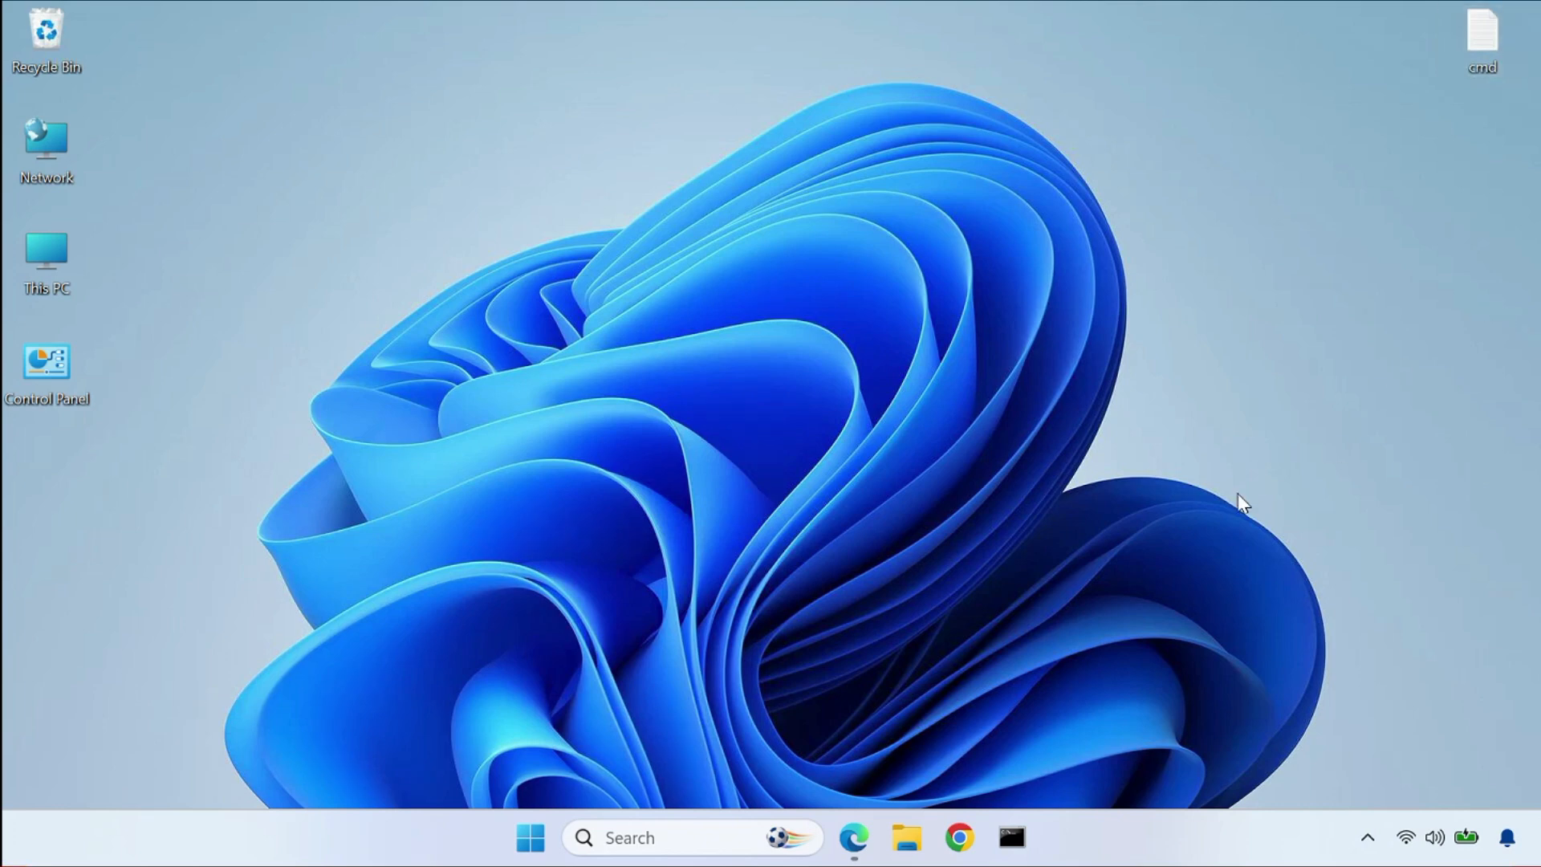
- Open the Camera app permissions page under Privacy & security in Windows Settings
click(529, 836)
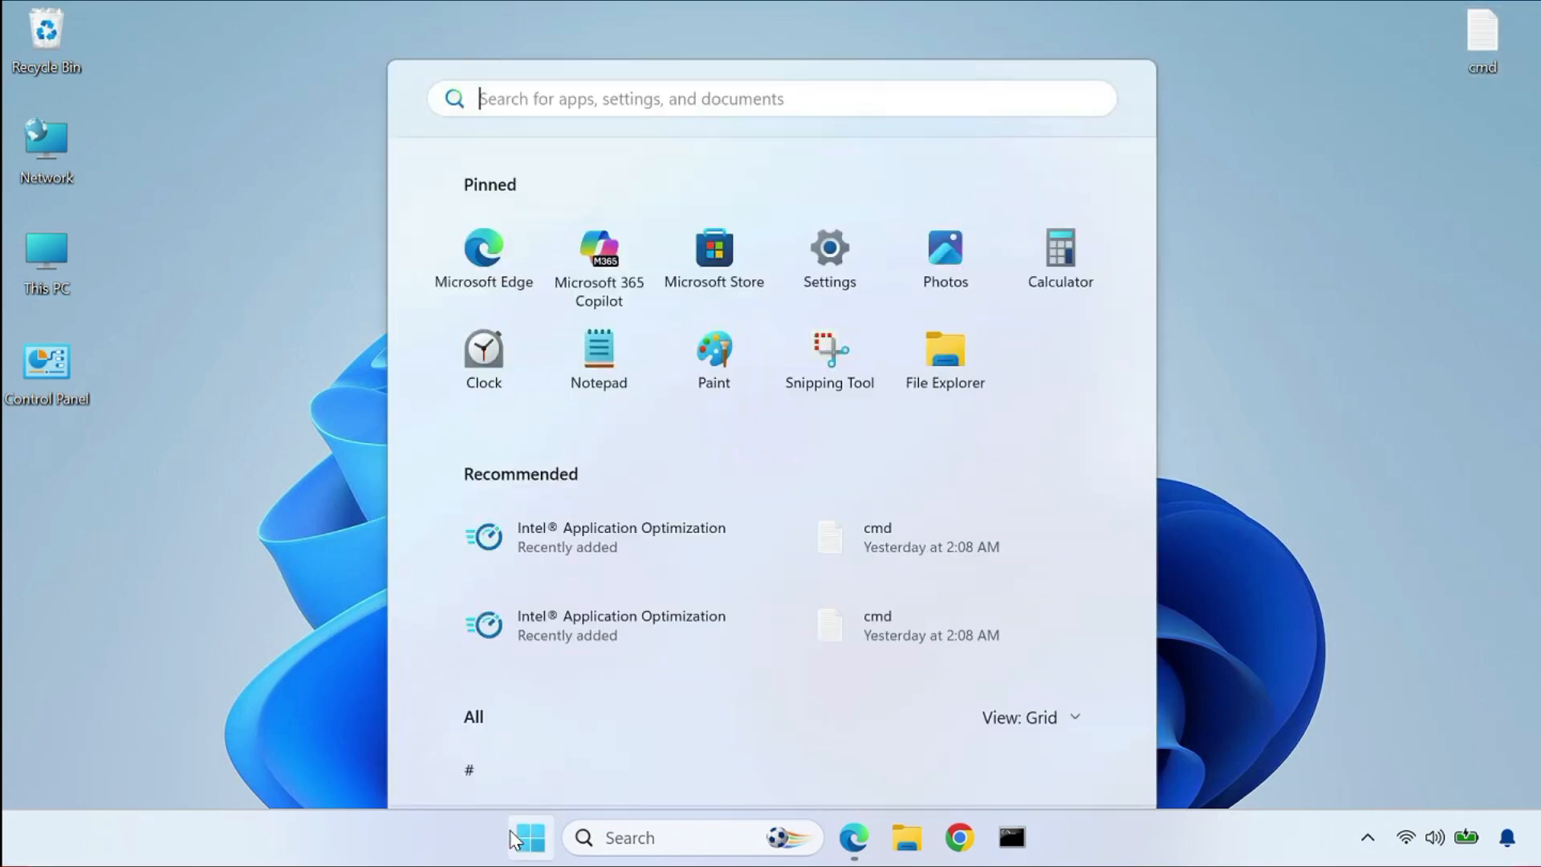
click(835, 276)
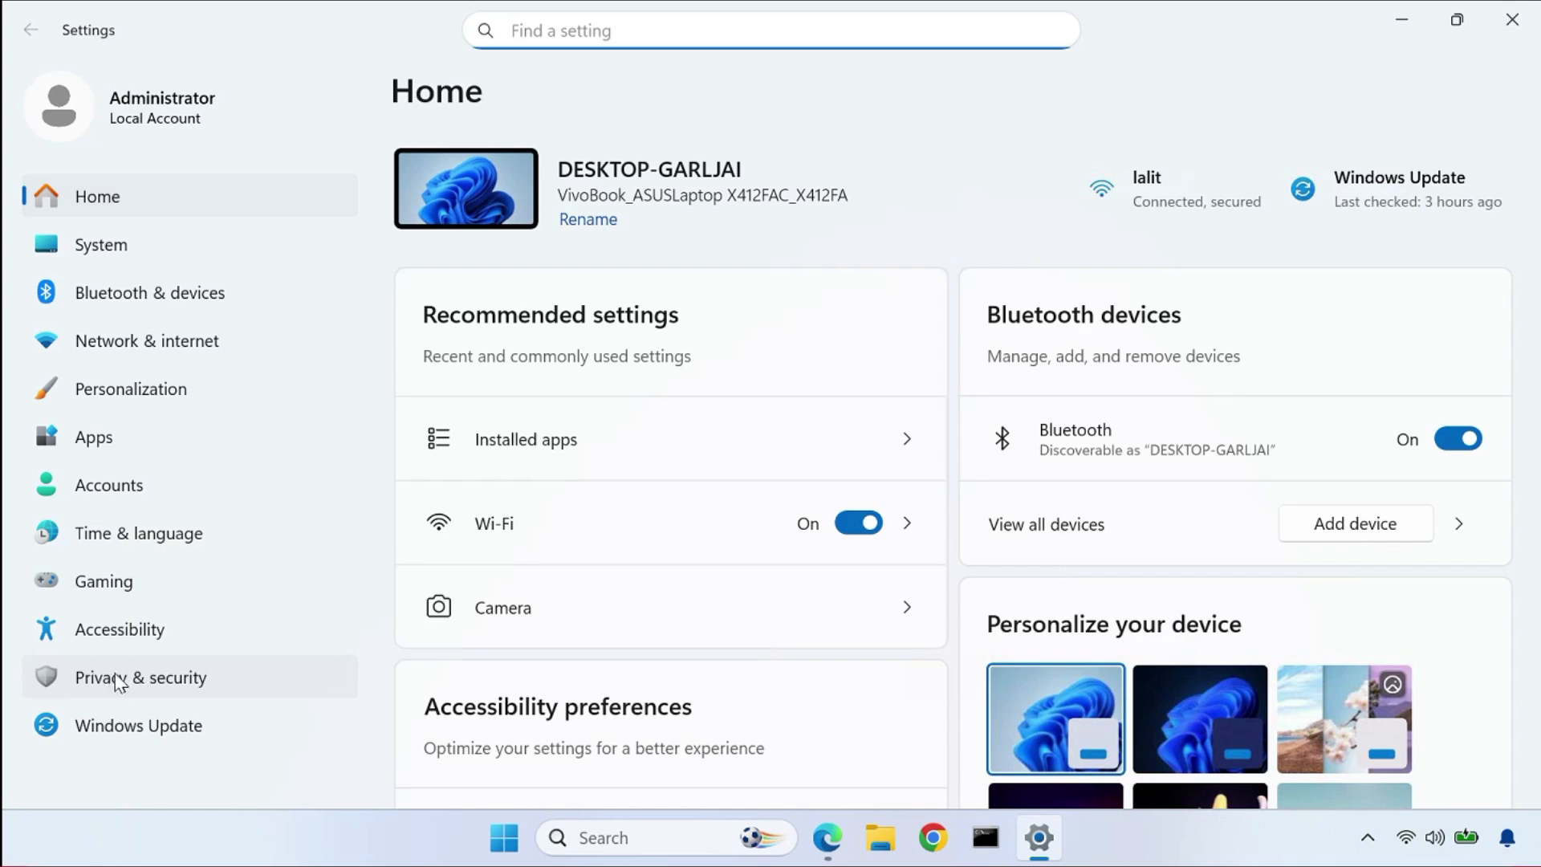
click(153, 679)
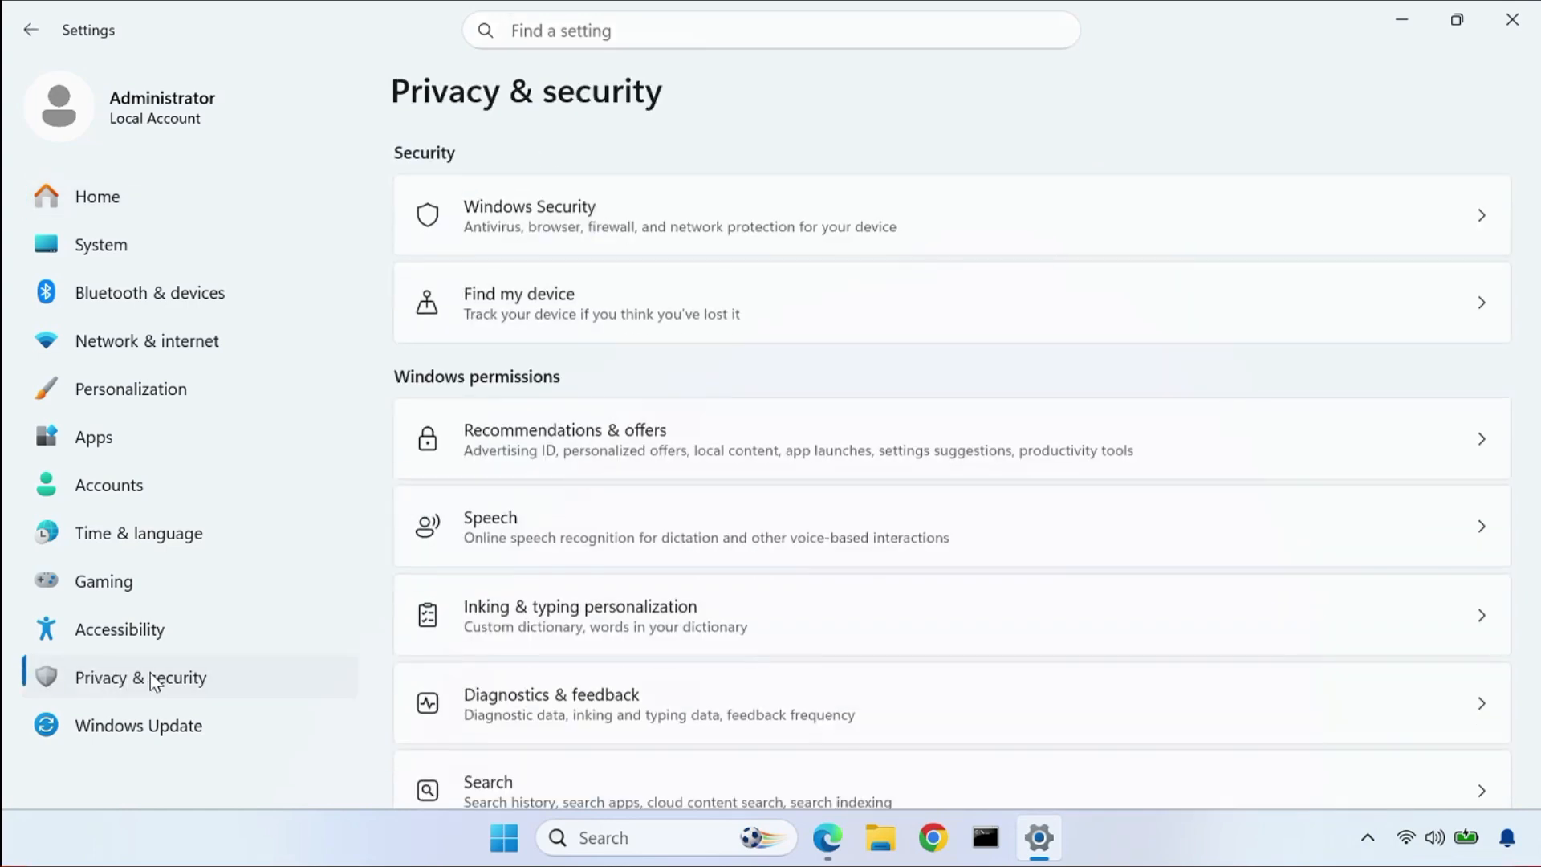
scroll(784, 629, down, 3)
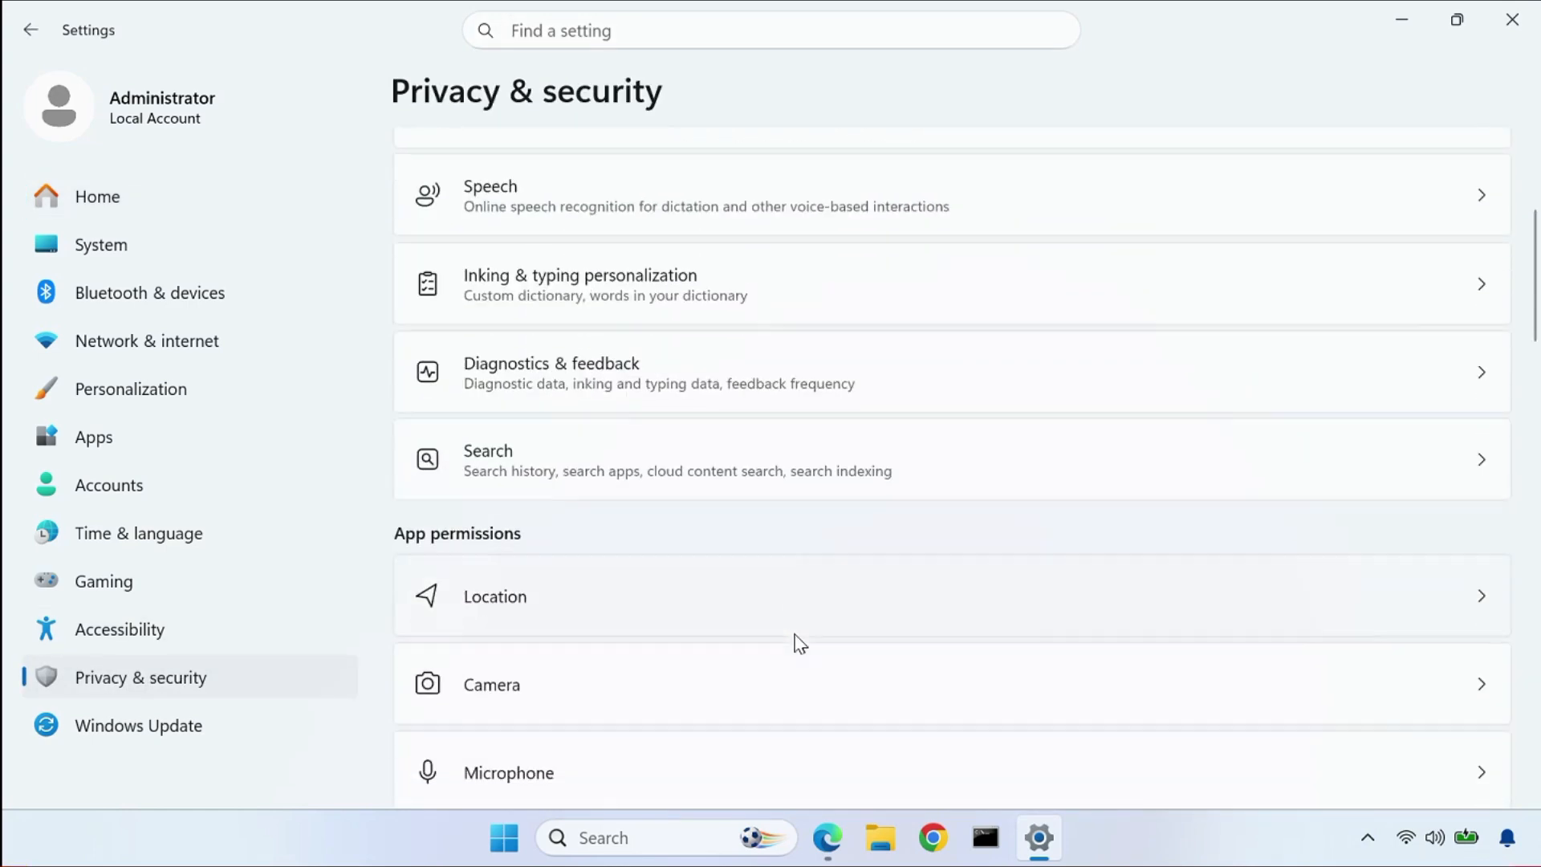
scroll(797, 642, down, 1)
click(522, 619)
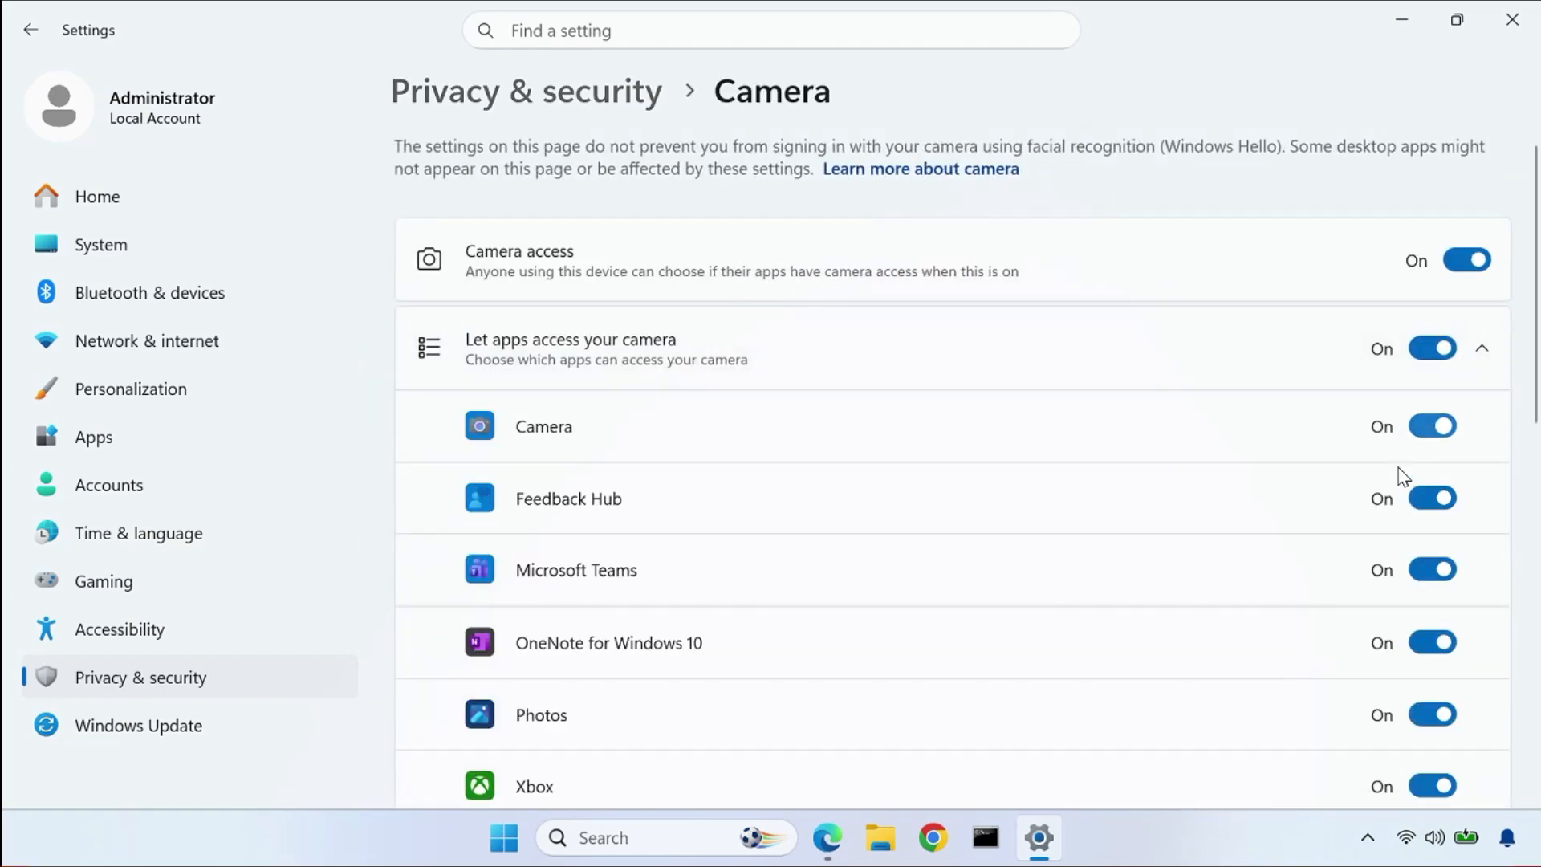
- Review the apps' camera permissions, switch Camera access off and back on, and close Settings
scroll(1396, 482, down, 2)
scroll(1405, 602, up, 2)
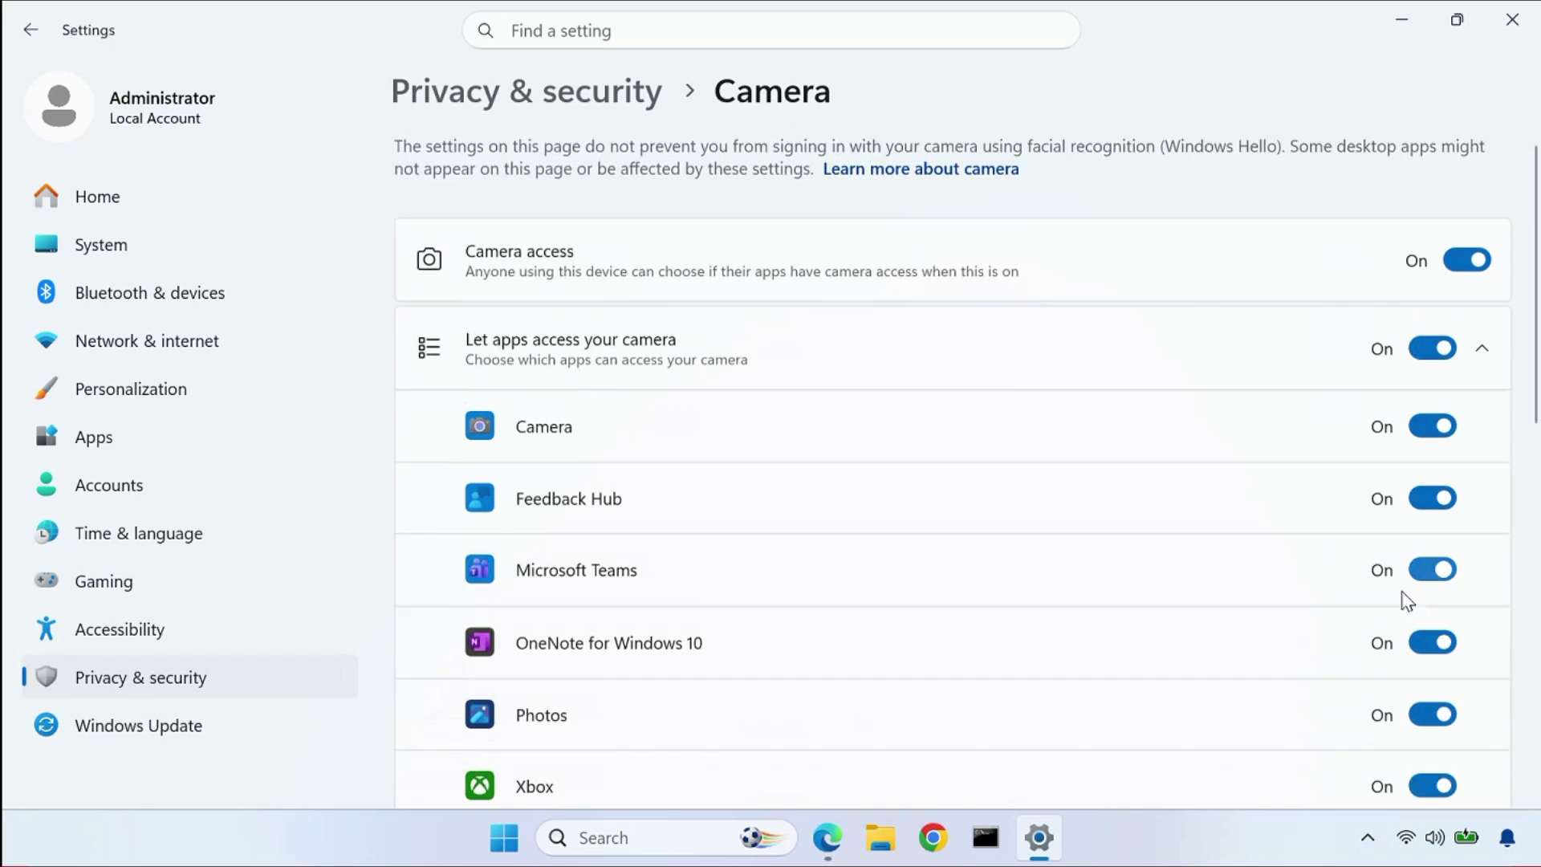
click(1468, 261)
click(1468, 261)
click(1510, 21)
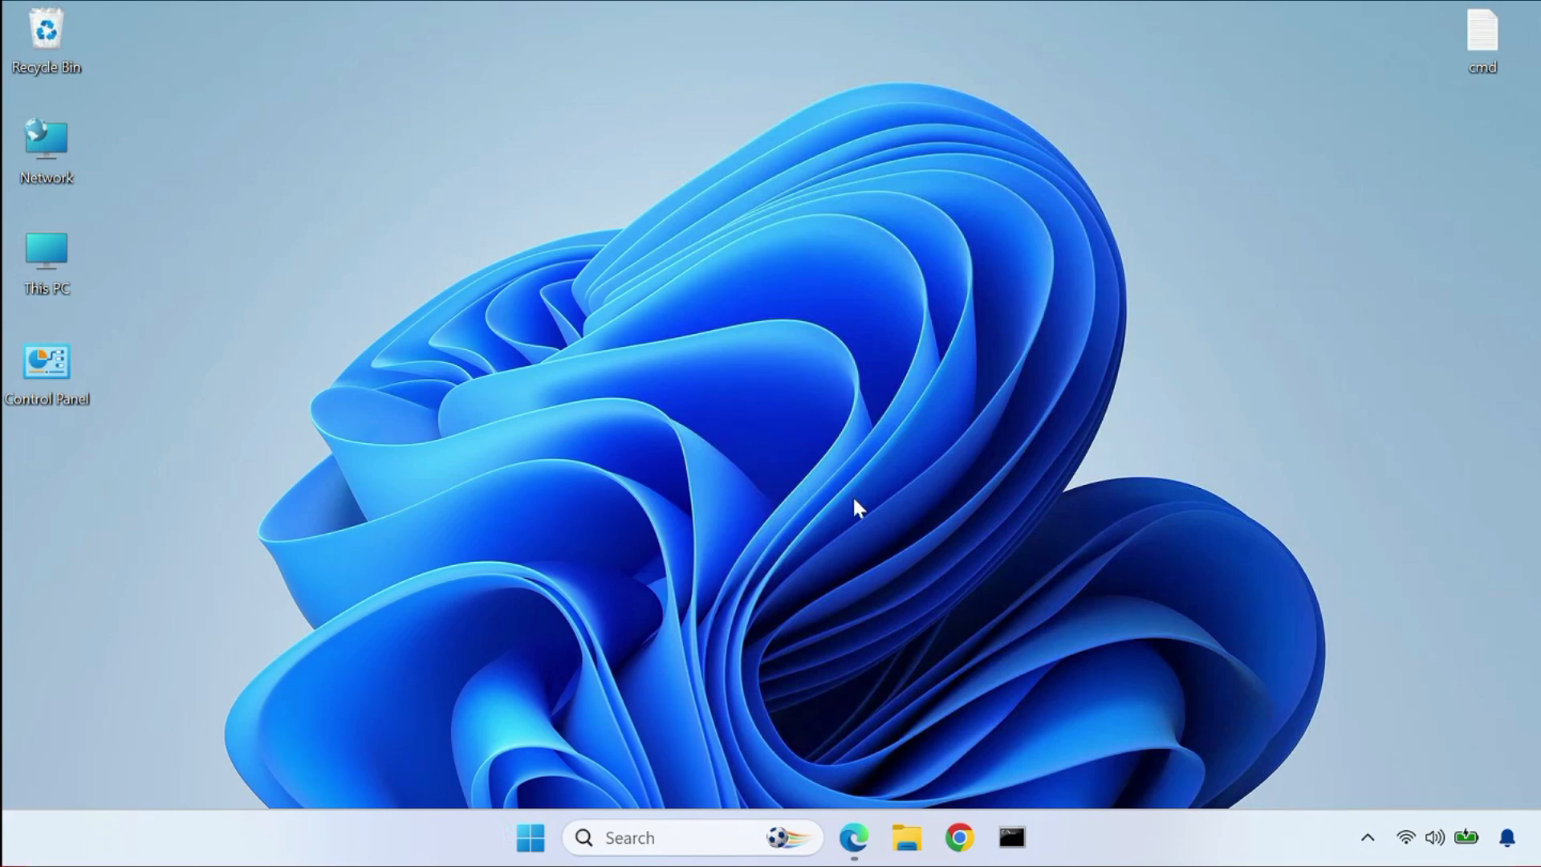
- Open a standard Command Prompt and try to repair the Windows image with DISM /Online /Cleanup-Image /RestoreHealth
click(533, 840)
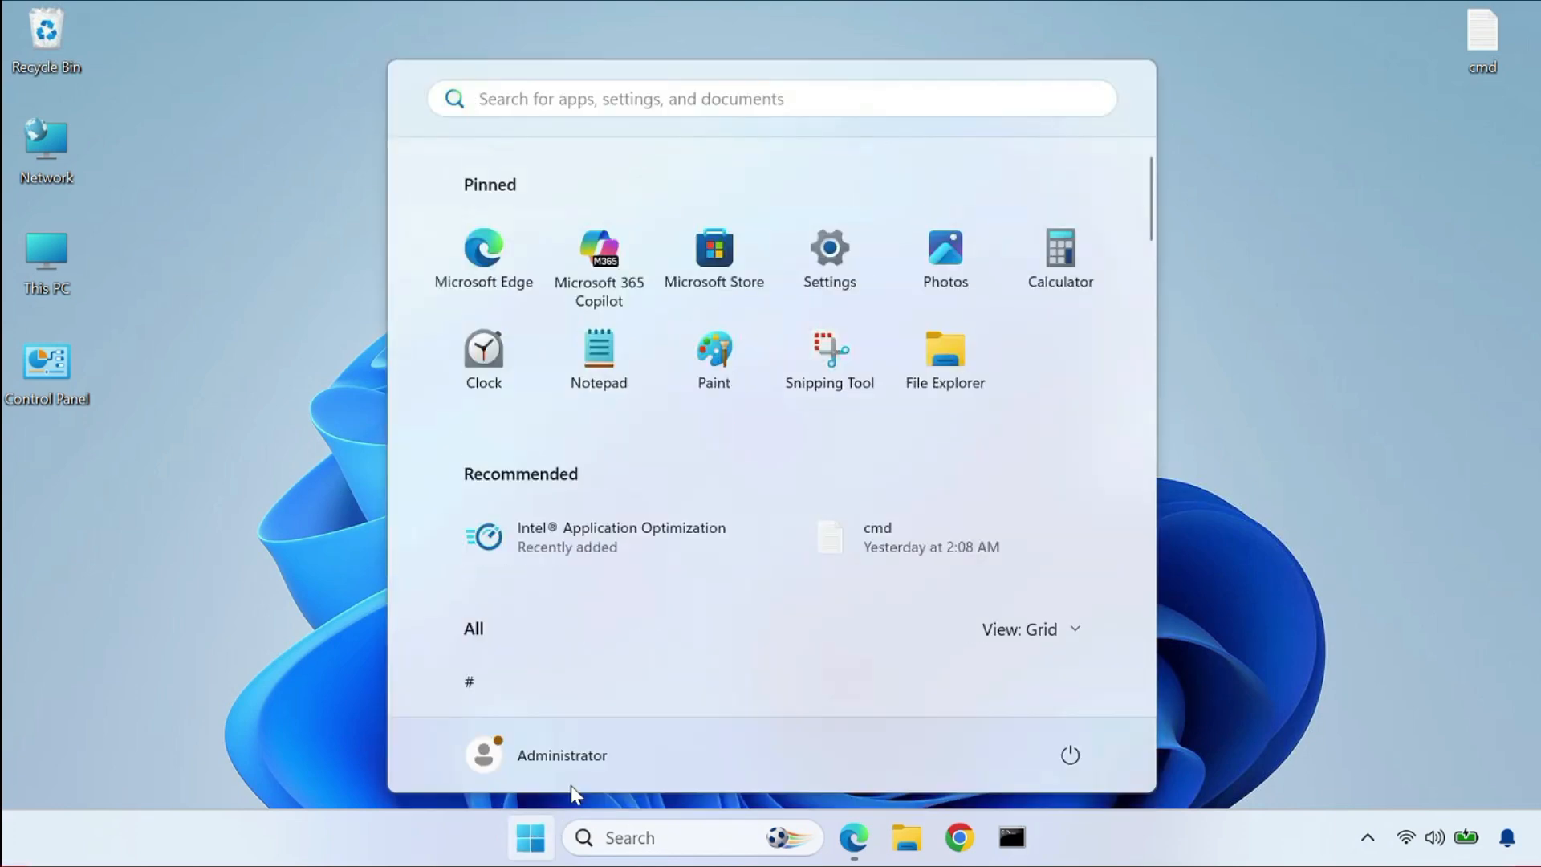
text(cmd)
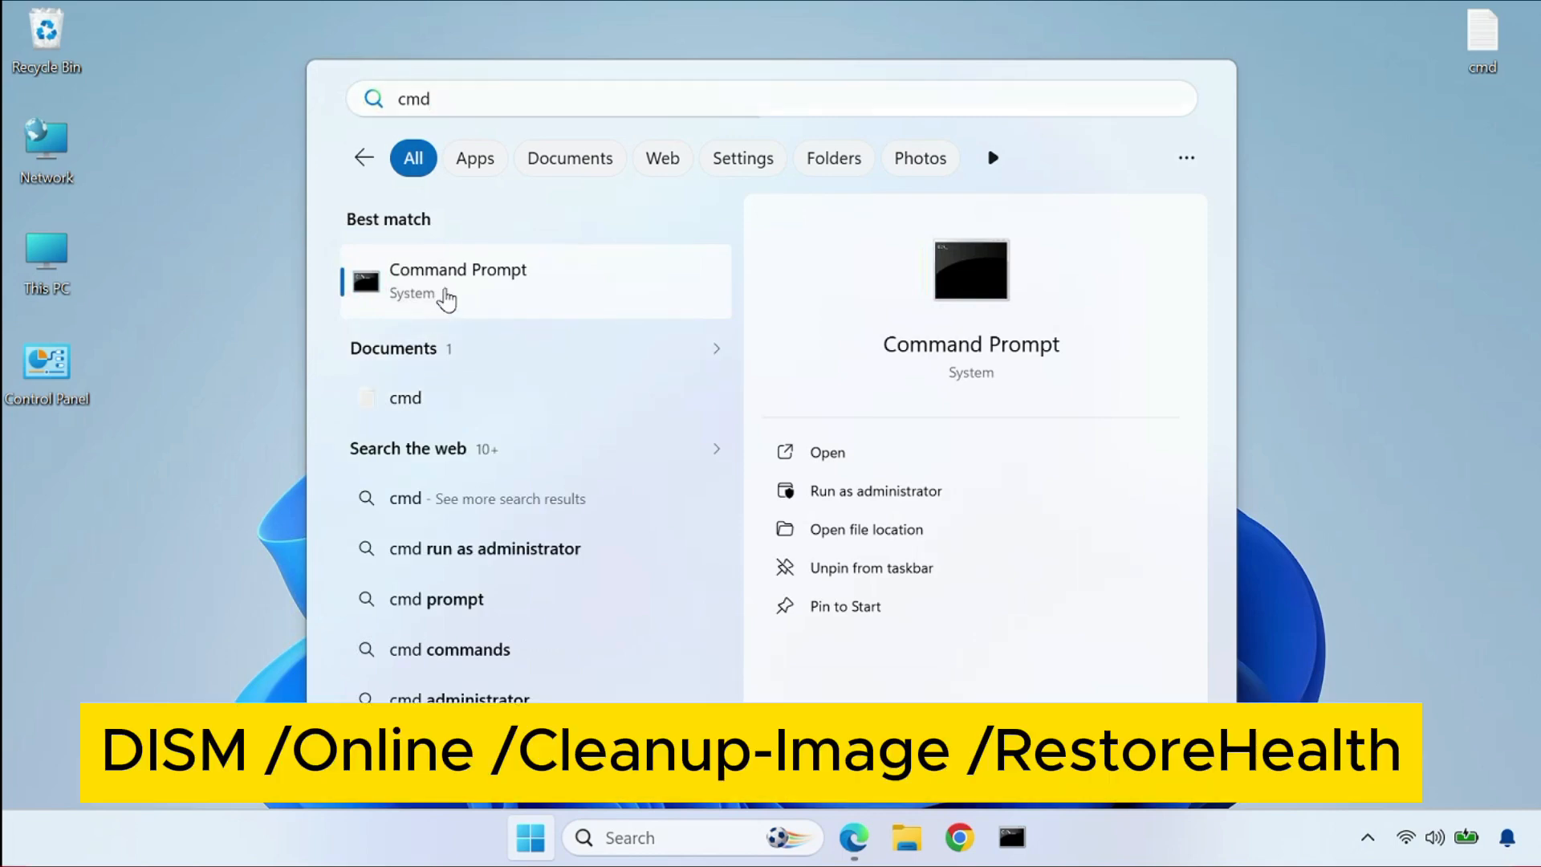
click(447, 299)
right_click(393, 286)
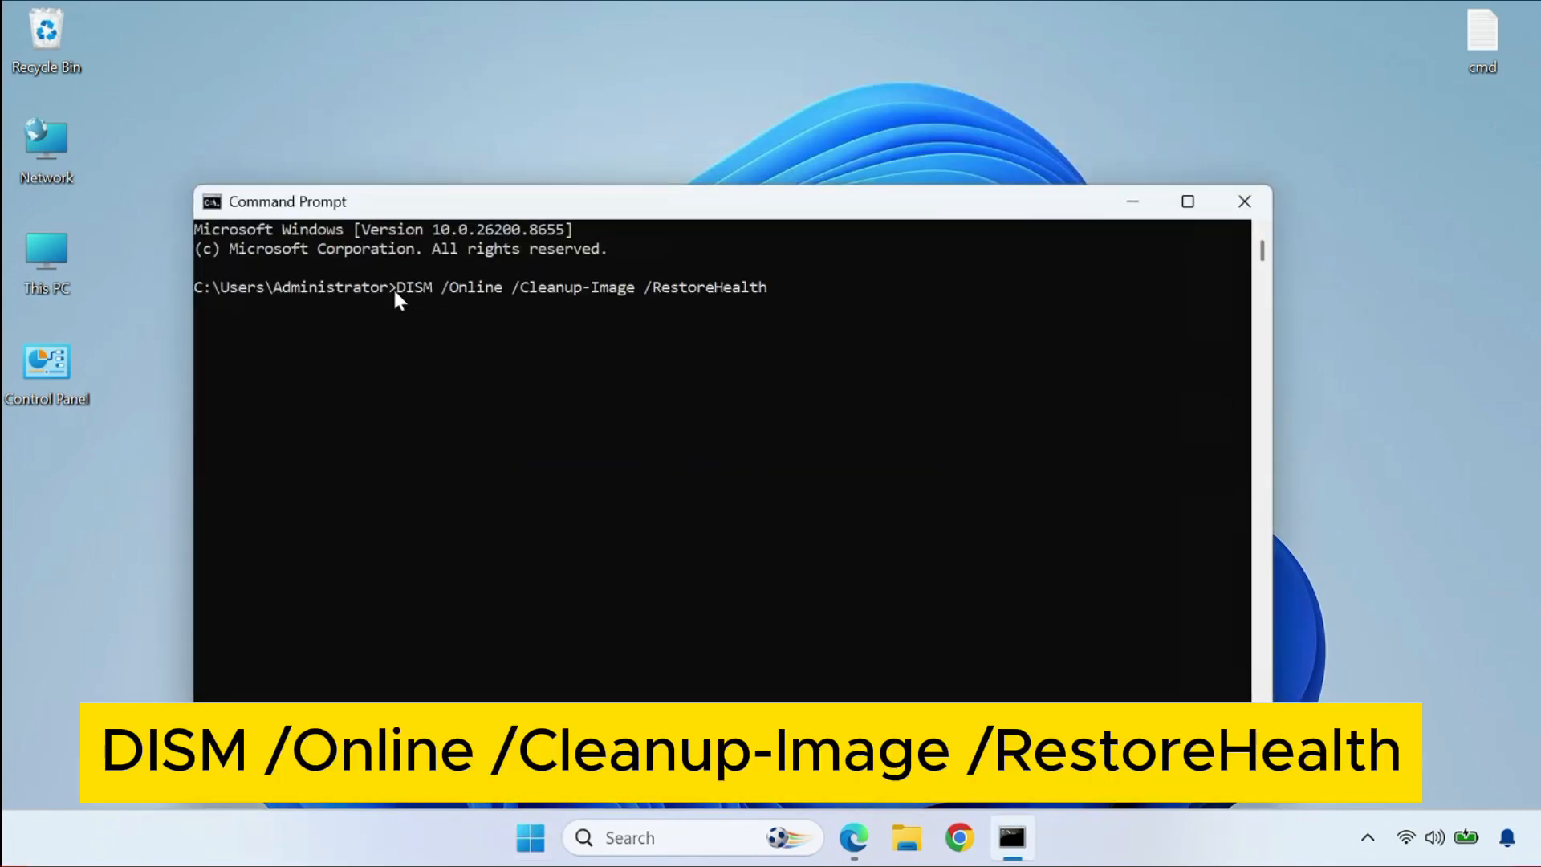
drag(397, 288, 767, 294)
click(766, 294)
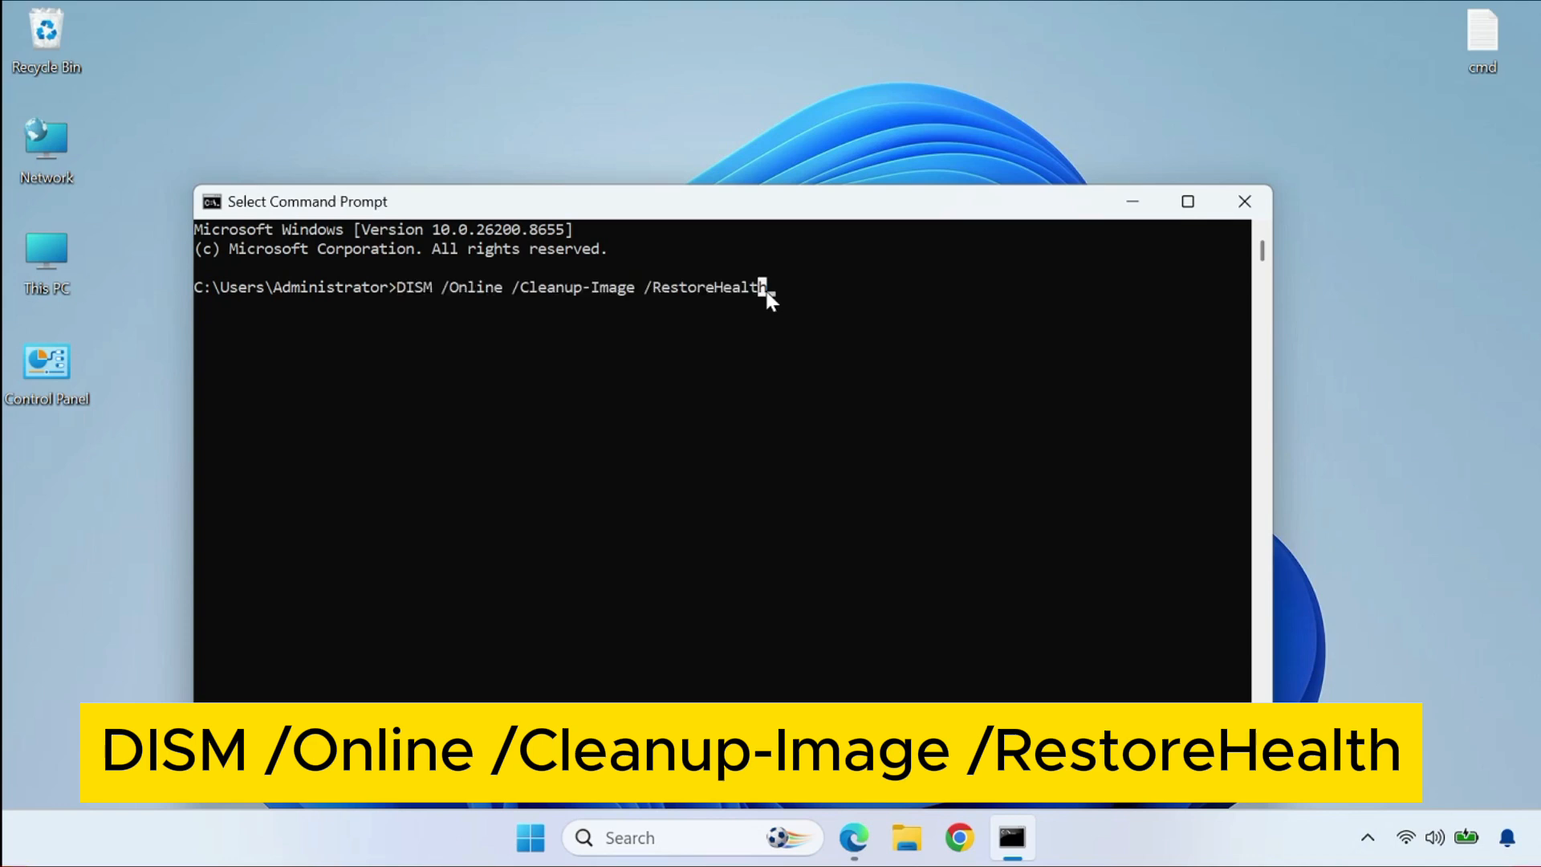
key(Return)
key(Return)
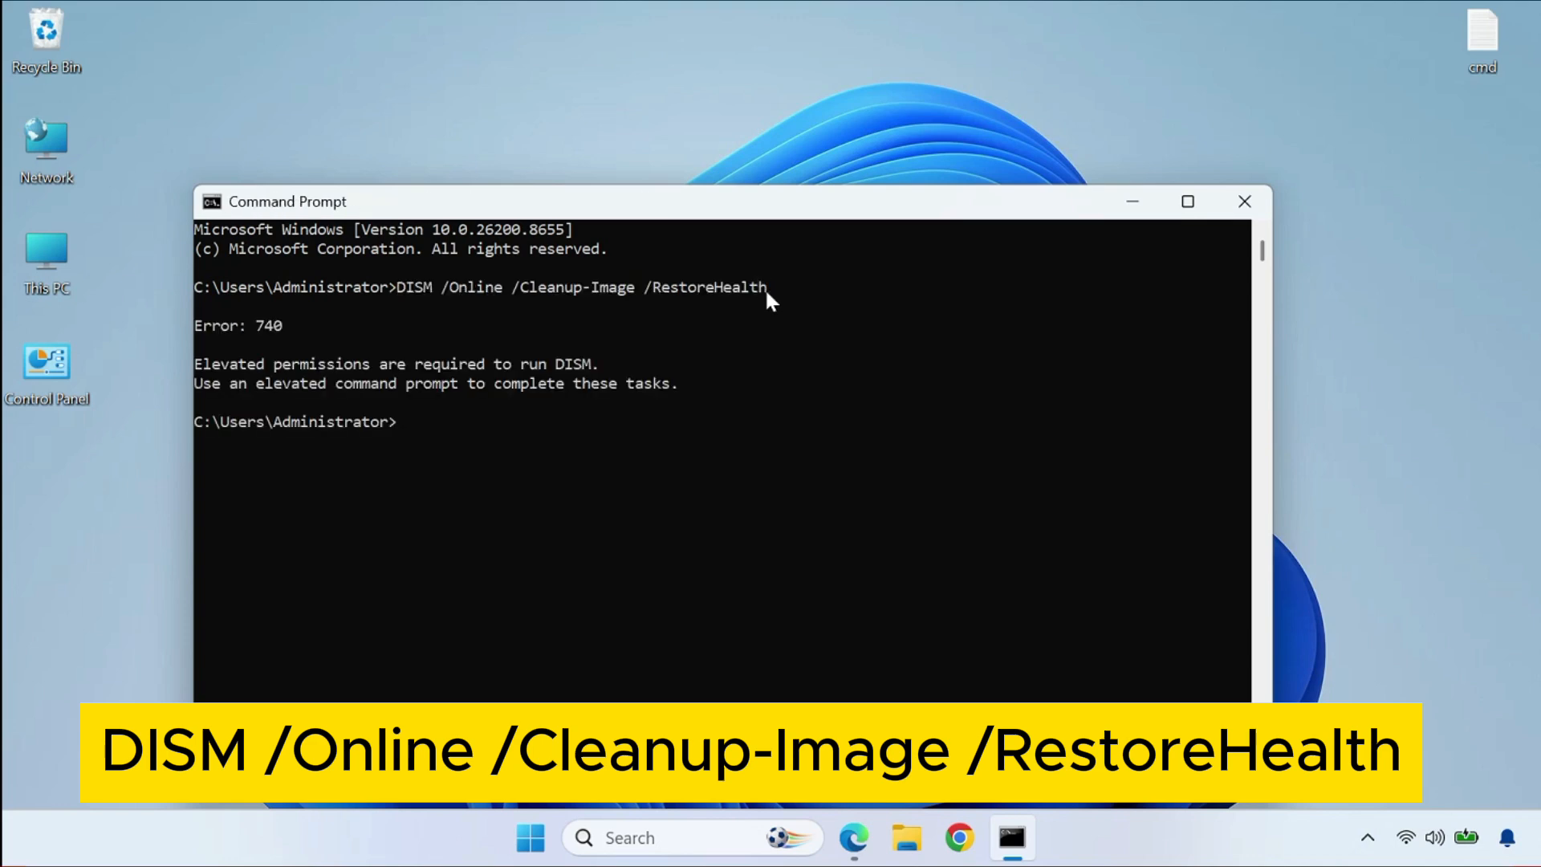
mouse_move(206, 326)
mouse_down()
mouse_move(280, 324)
mouse_move(196, 329)
mouse_up()
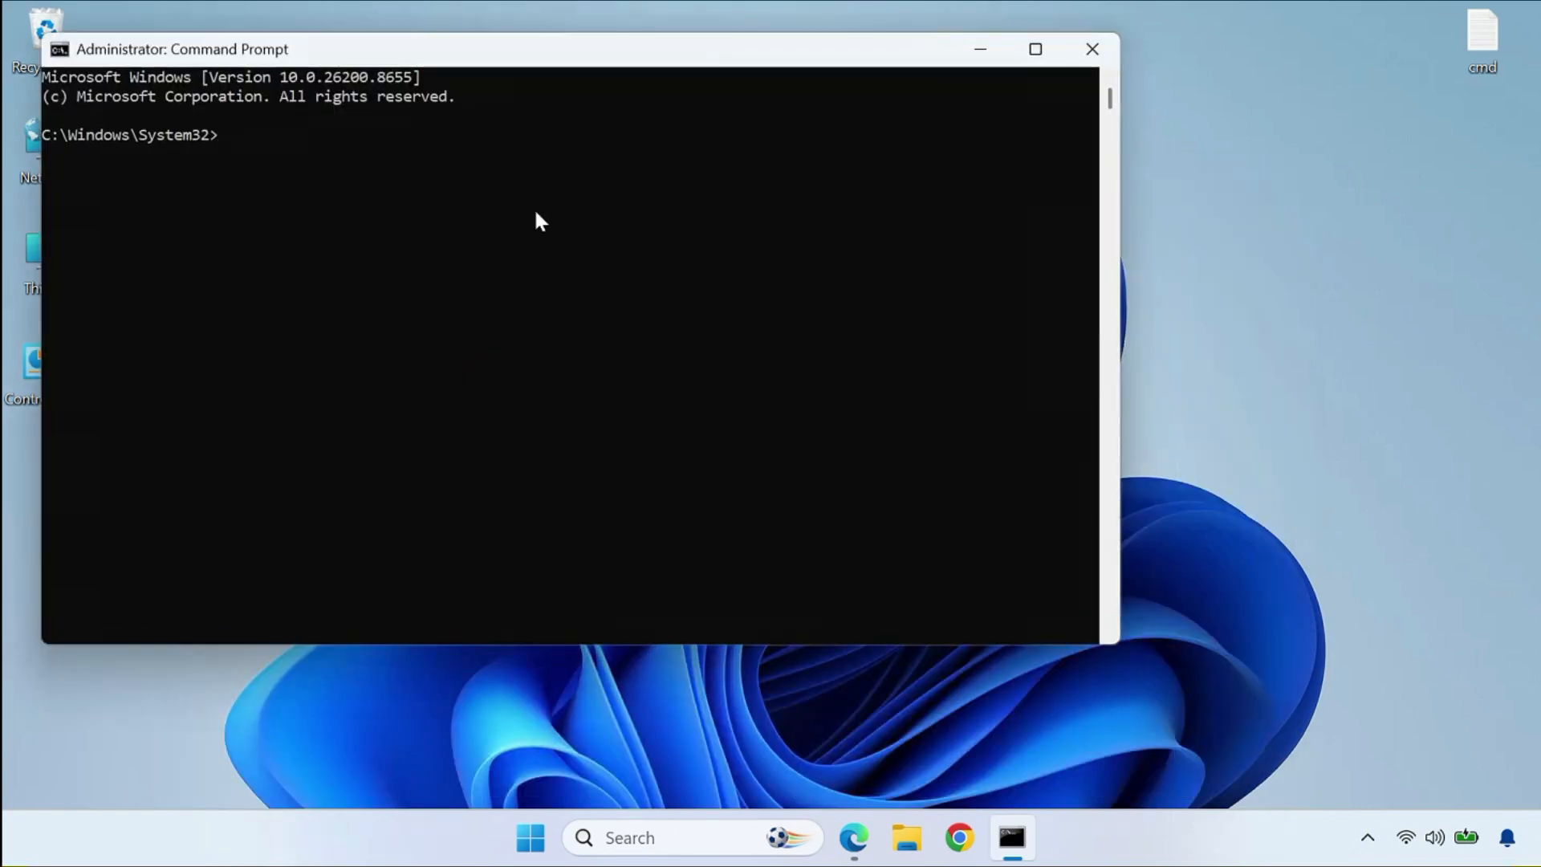
- Run the system file check sfc /scannow in the administrator Command Prompt and let the verification proceed
click(231, 138)
text(sf)
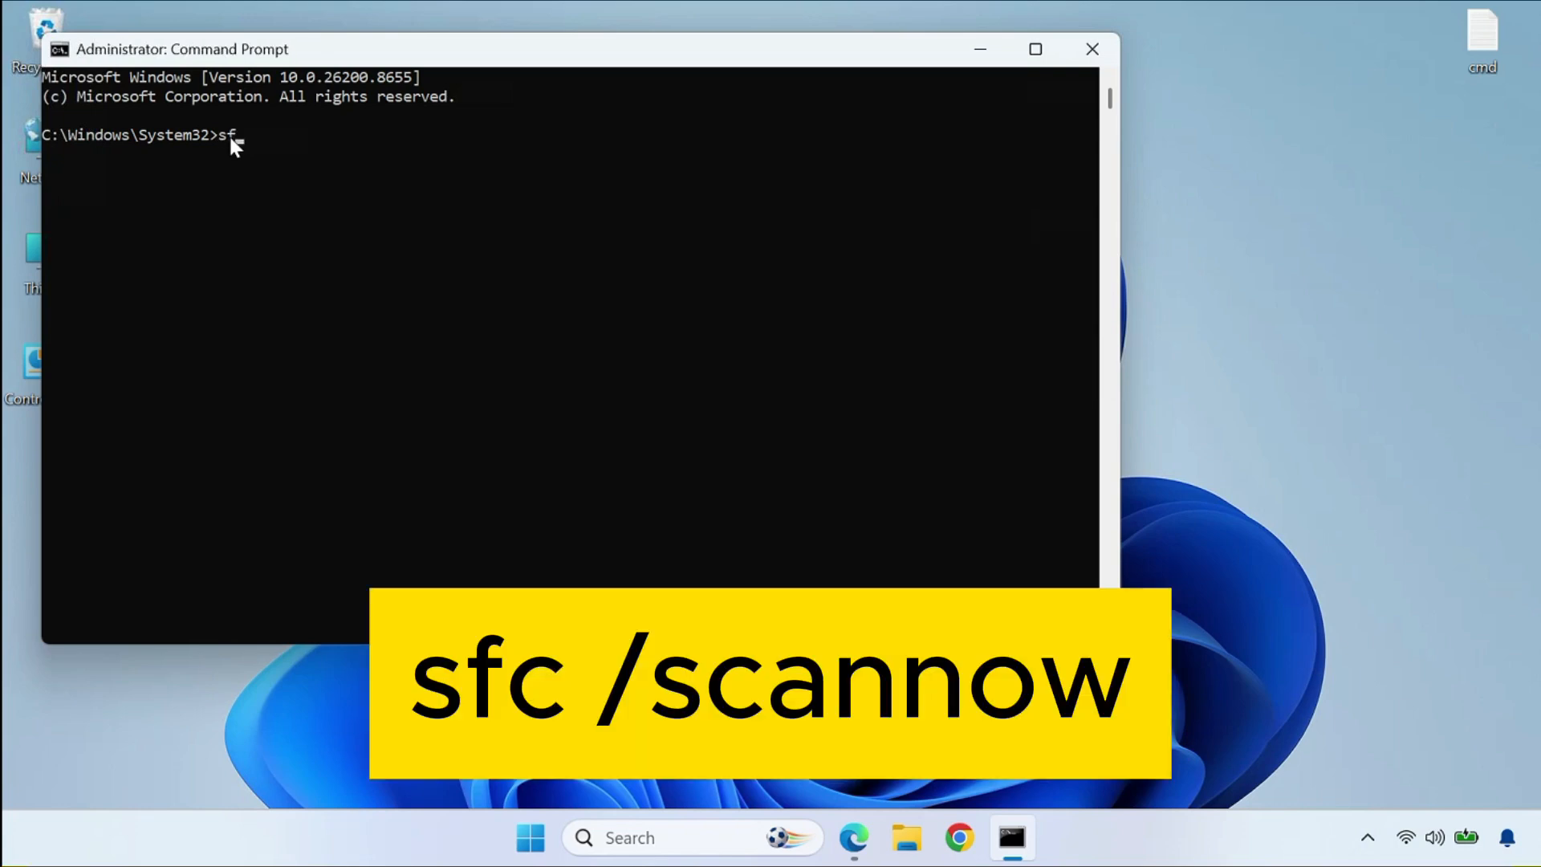
text(c /scannow)
key(Return)
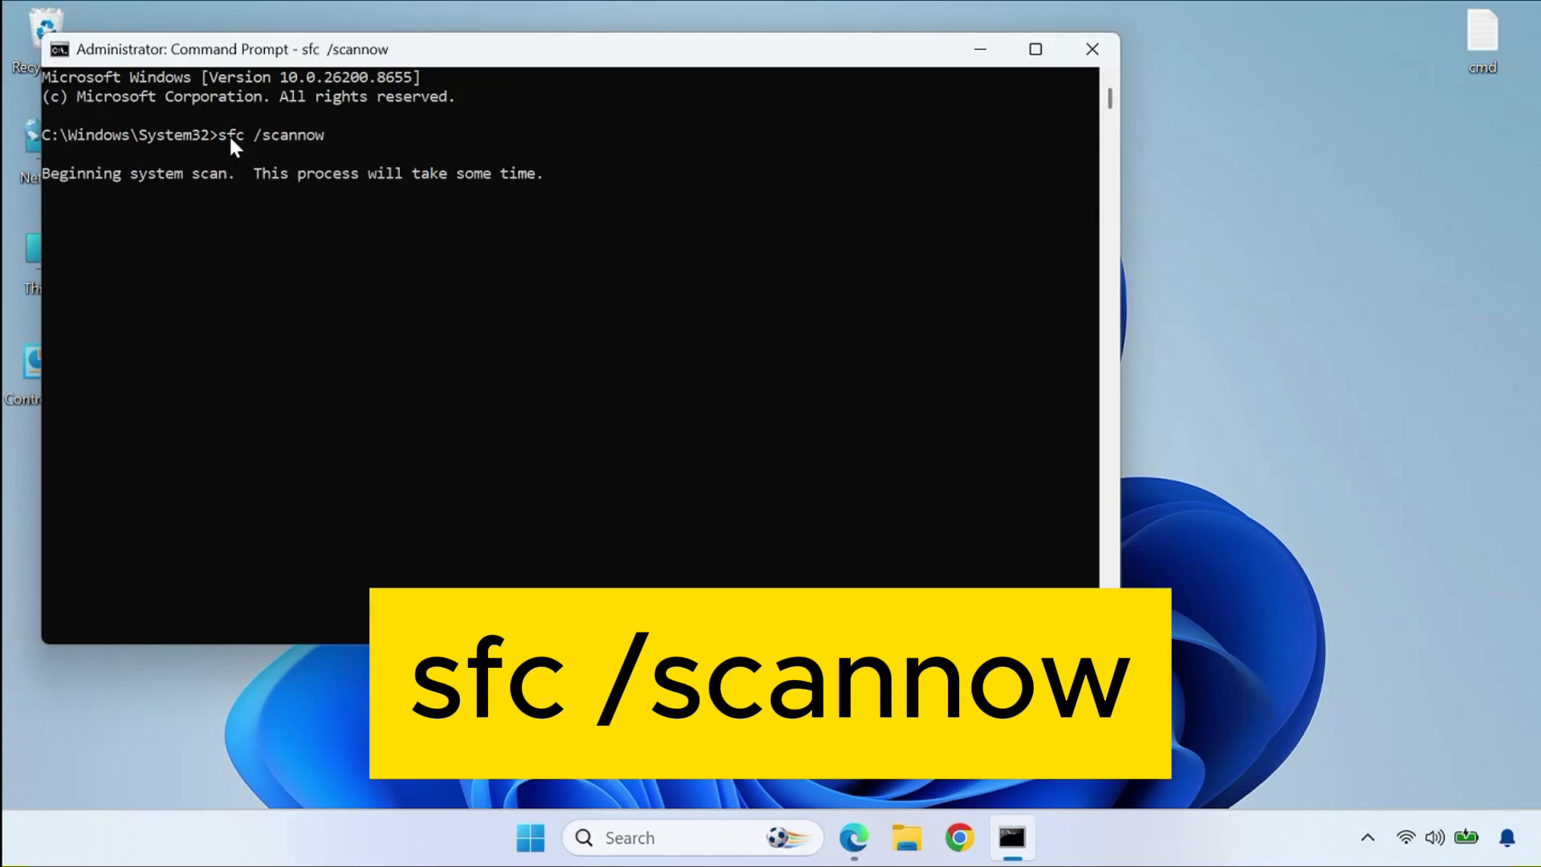
click(160, 235)
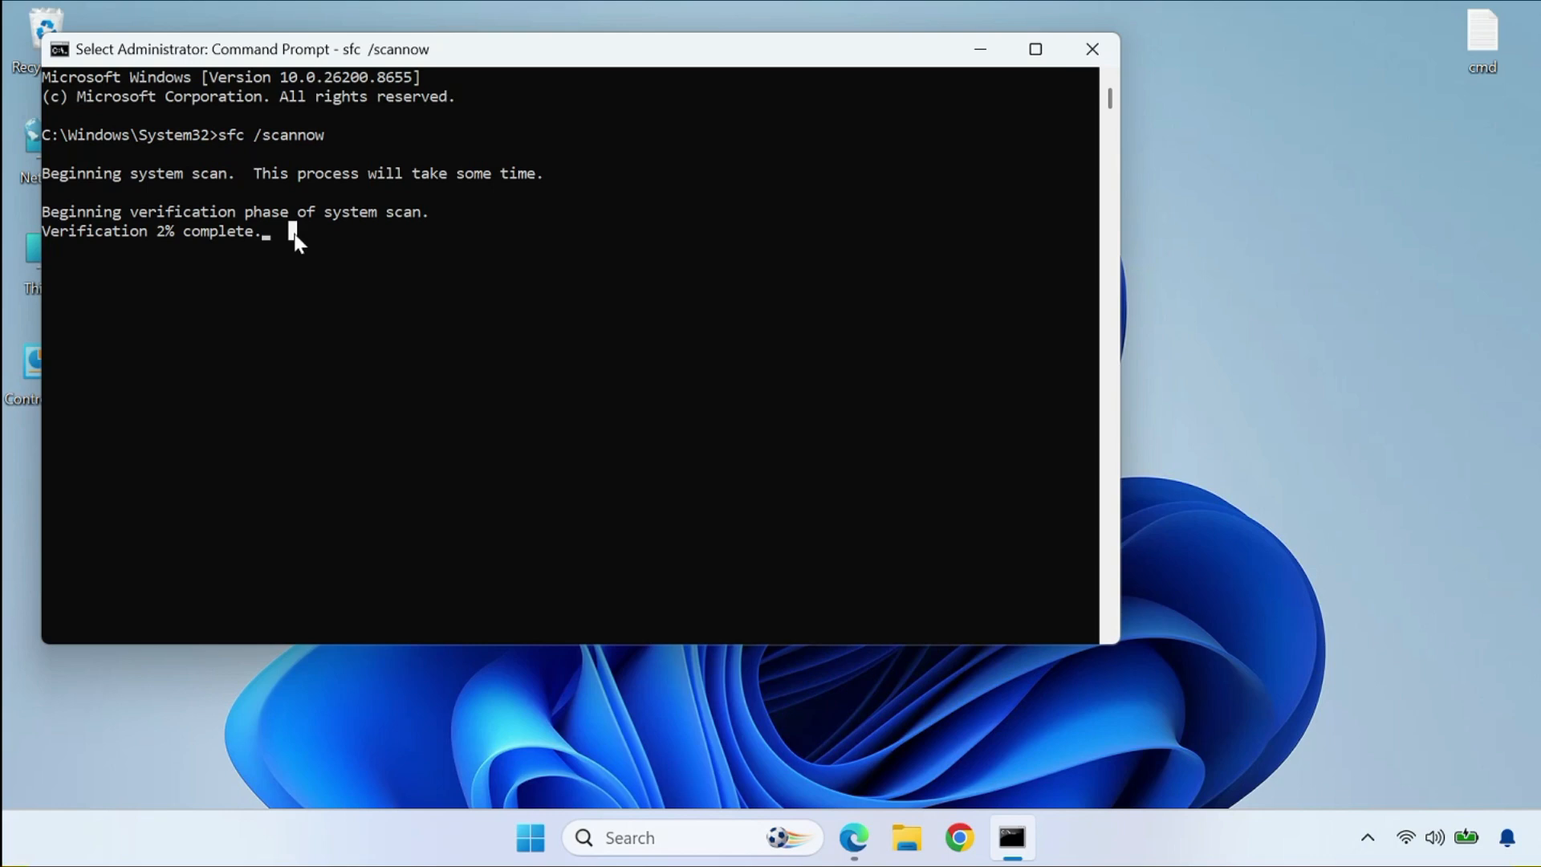
key(Return)
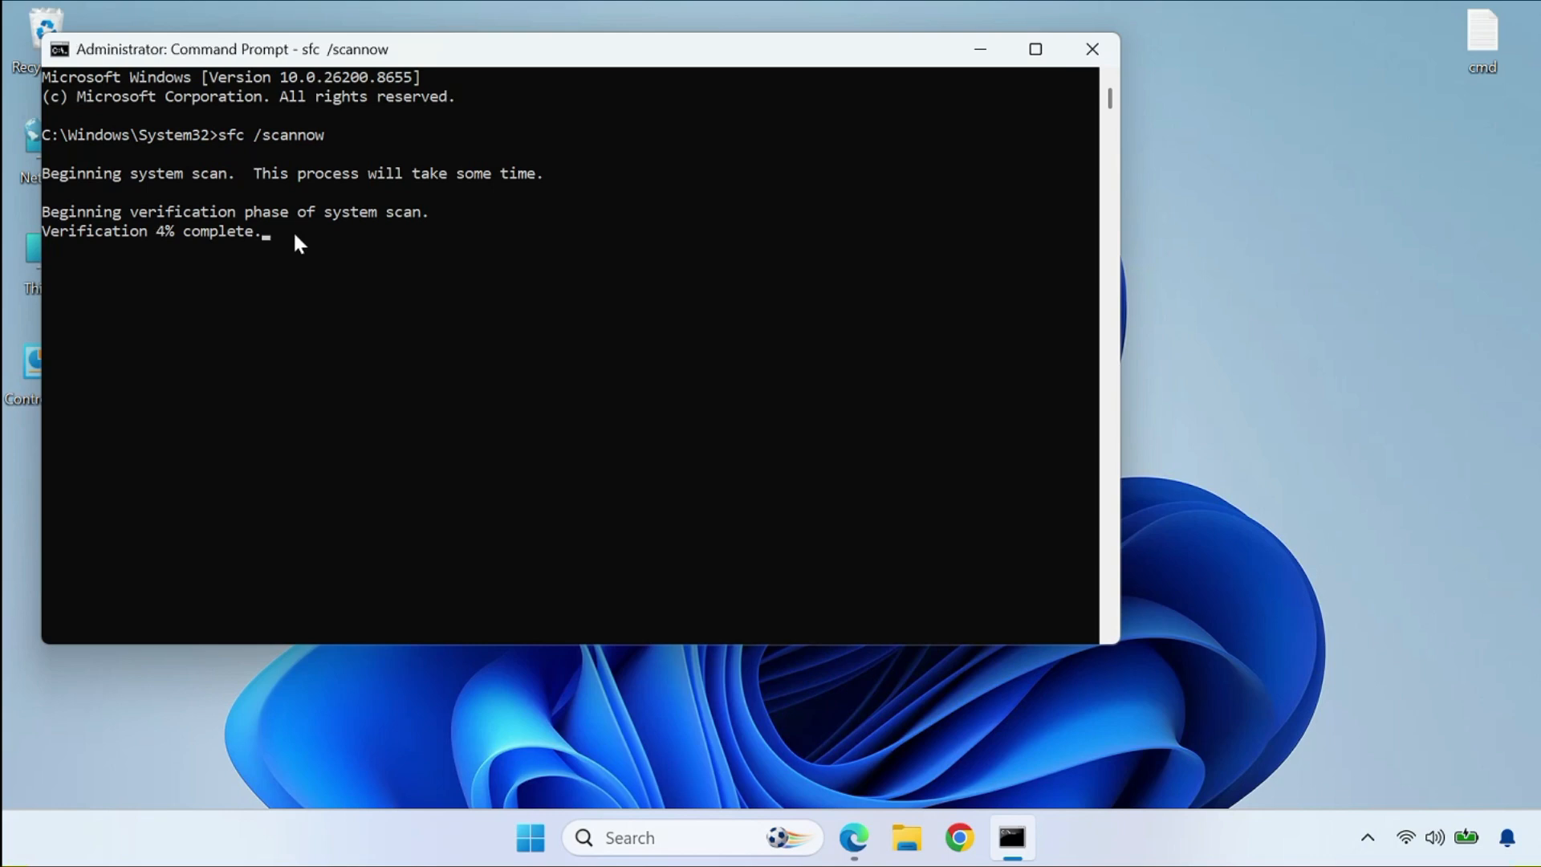